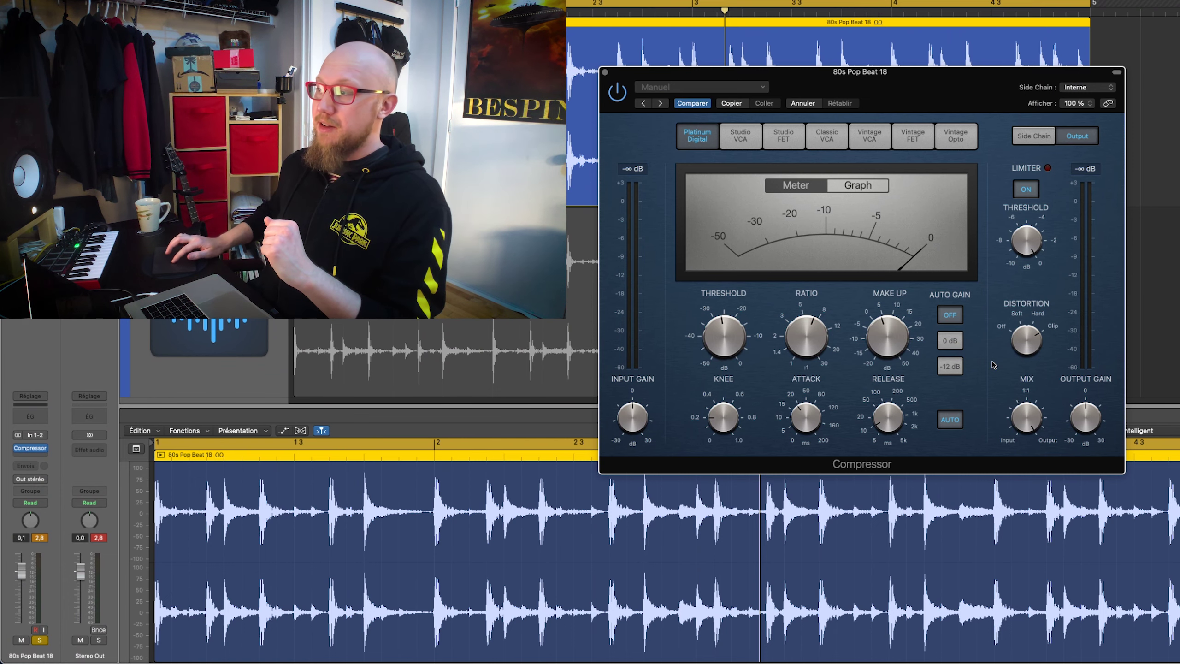
pyautogui.moveTo(1040, 339); pyautogui.dragTo(1025, 397)
pyautogui.click(888, 330)
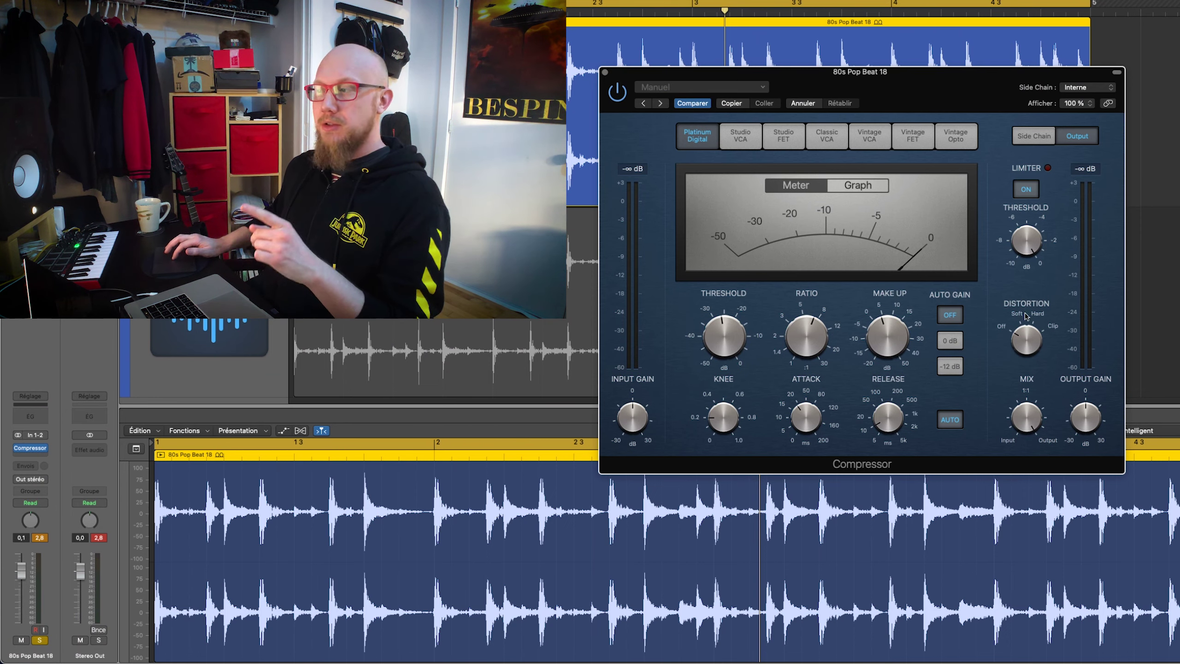
pyautogui.moveTo(1102, 425)
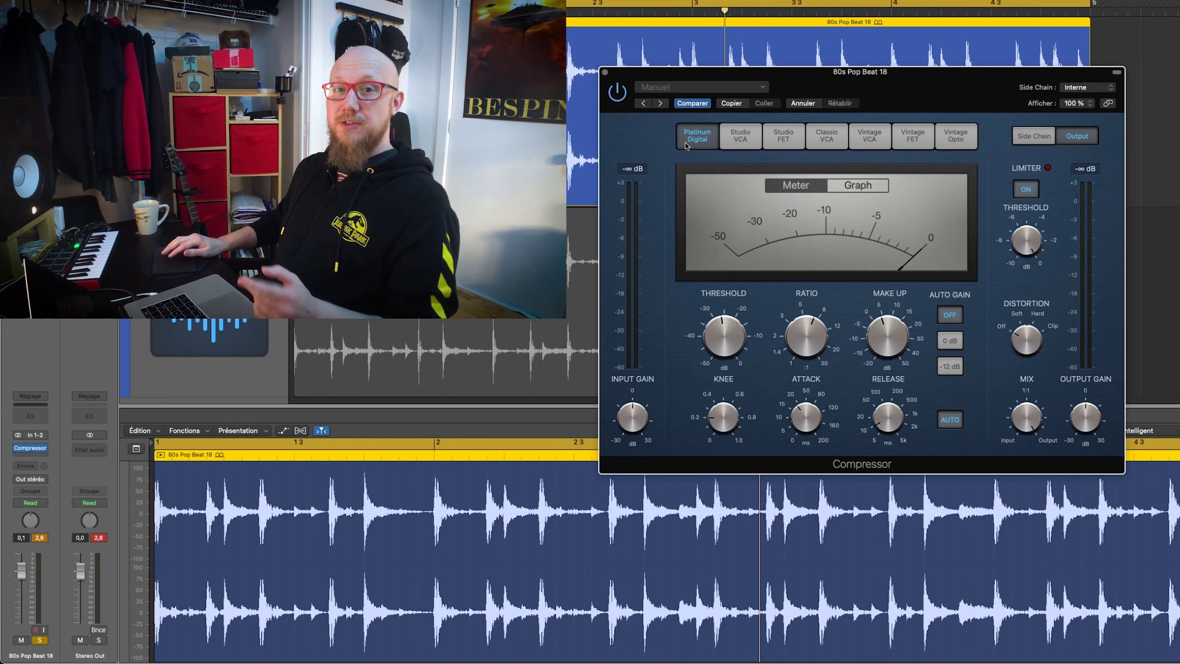
# Step: Browse the compressor models from Studio VCA through Vintage Opto and return to Platinum Digital
pyautogui.click(742, 139)
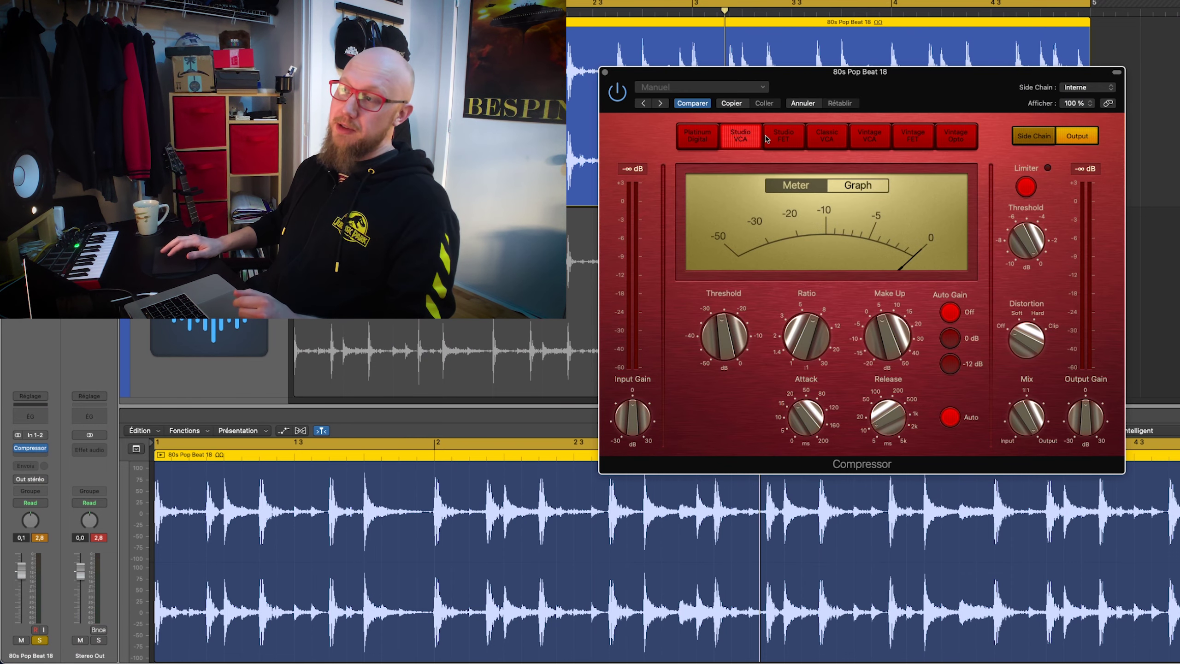
pyautogui.click(766, 139)
pyautogui.click(819, 139)
pyautogui.click(870, 142)
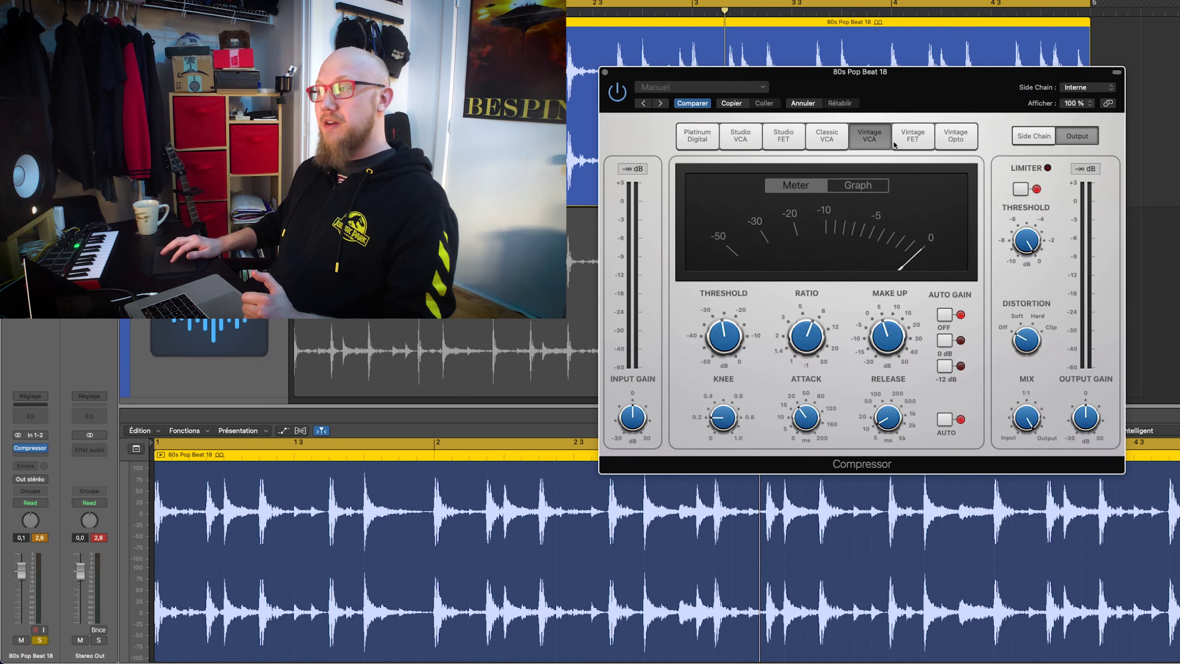
pyautogui.click(907, 145)
pyautogui.click(958, 141)
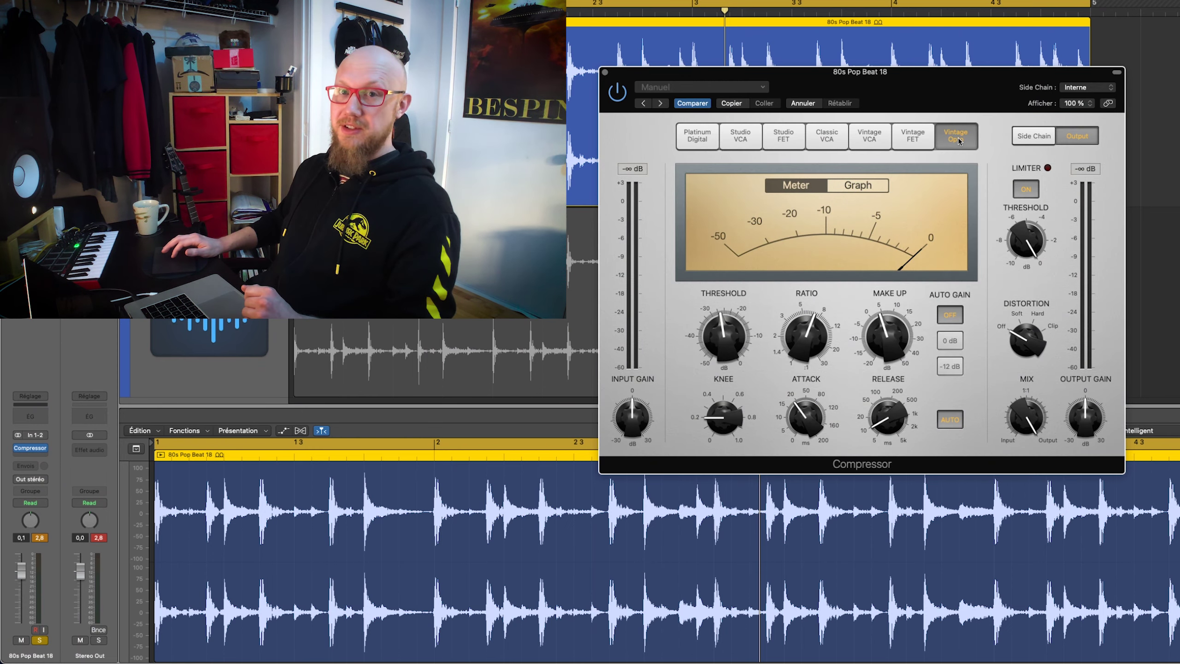
pyautogui.click(697, 135)
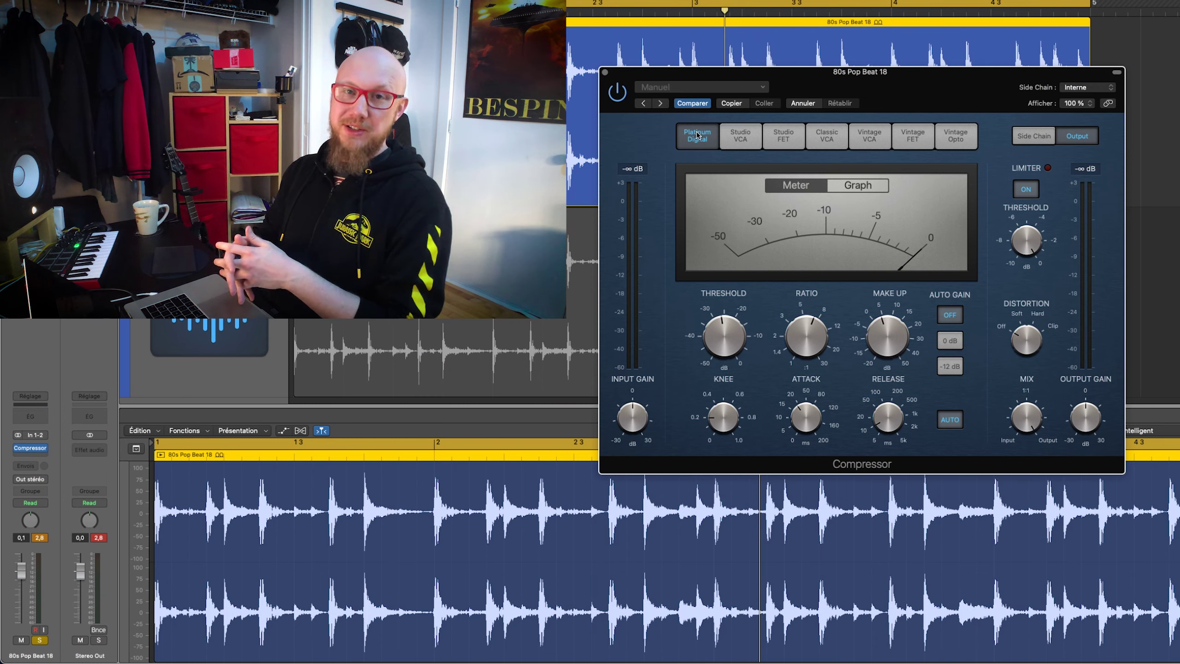
# Step: Lower the make-up gain, and try Hard distortion during playback before settling on Soft
pyautogui.moveTo(885, 334); pyautogui.dragTo(878, 345)
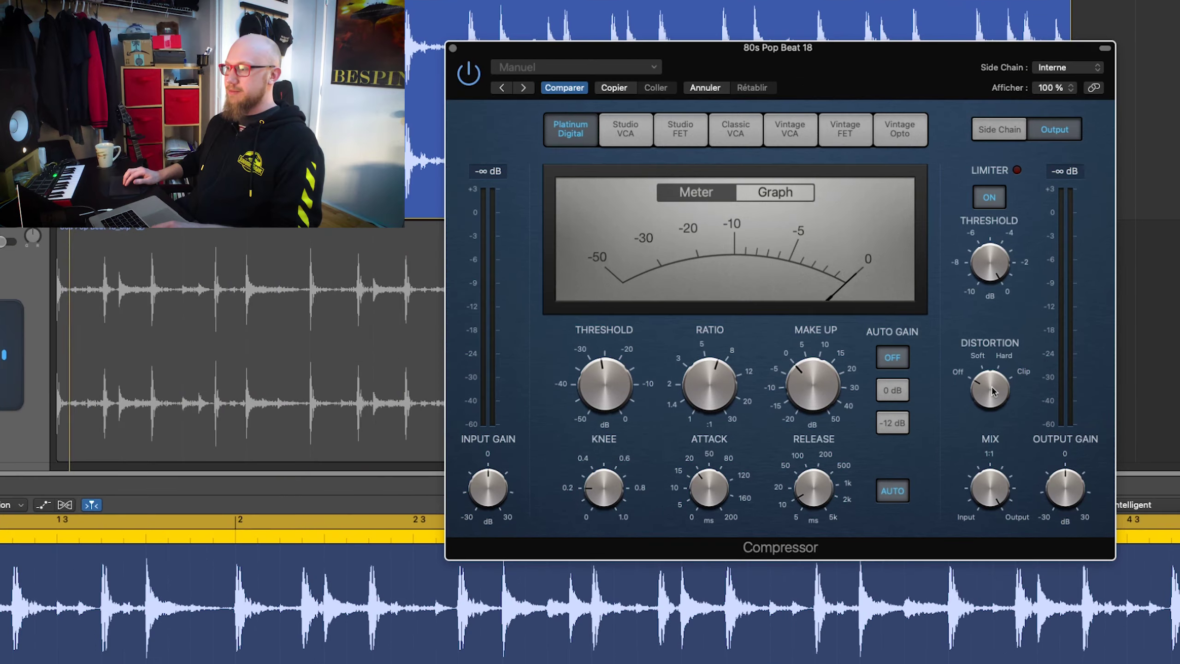
pyautogui.press('space')
pyautogui.moveTo(992, 391); pyautogui.dragTo(996, 367)
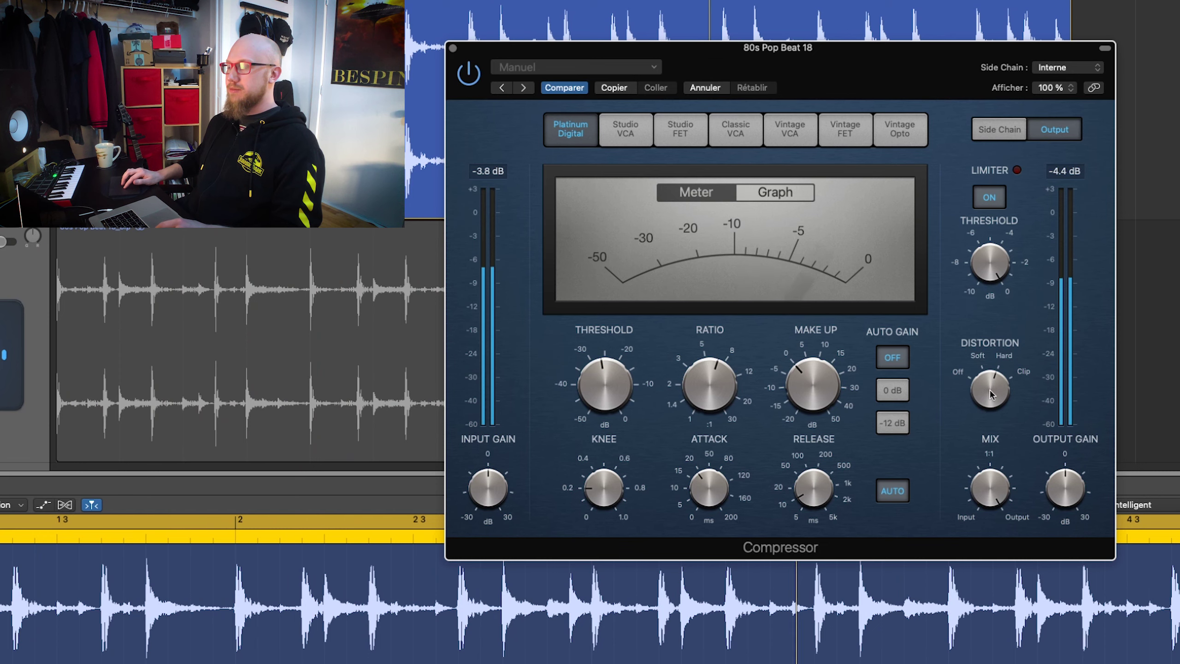
pyautogui.moveTo(991, 395); pyautogui.dragTo(987, 408)
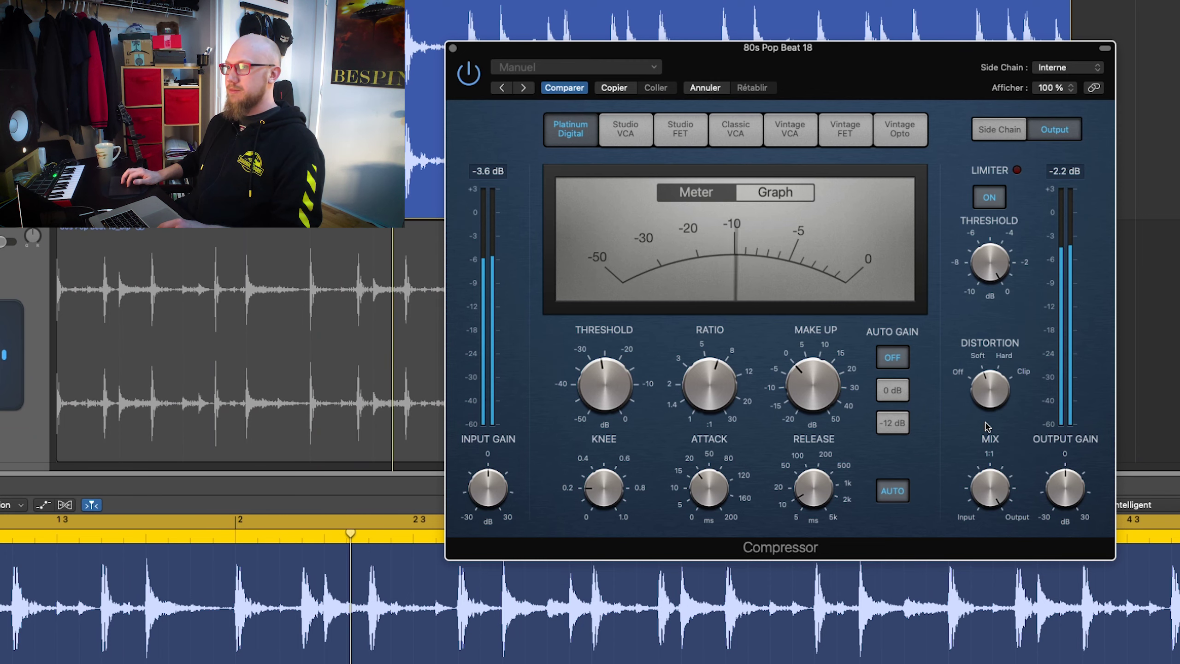
# Step: Audition every compressor model from Studio VCA to Vintage Opto with Soft distortion, returning to Platinum Digital and stopping playback
pyautogui.click(626, 135)
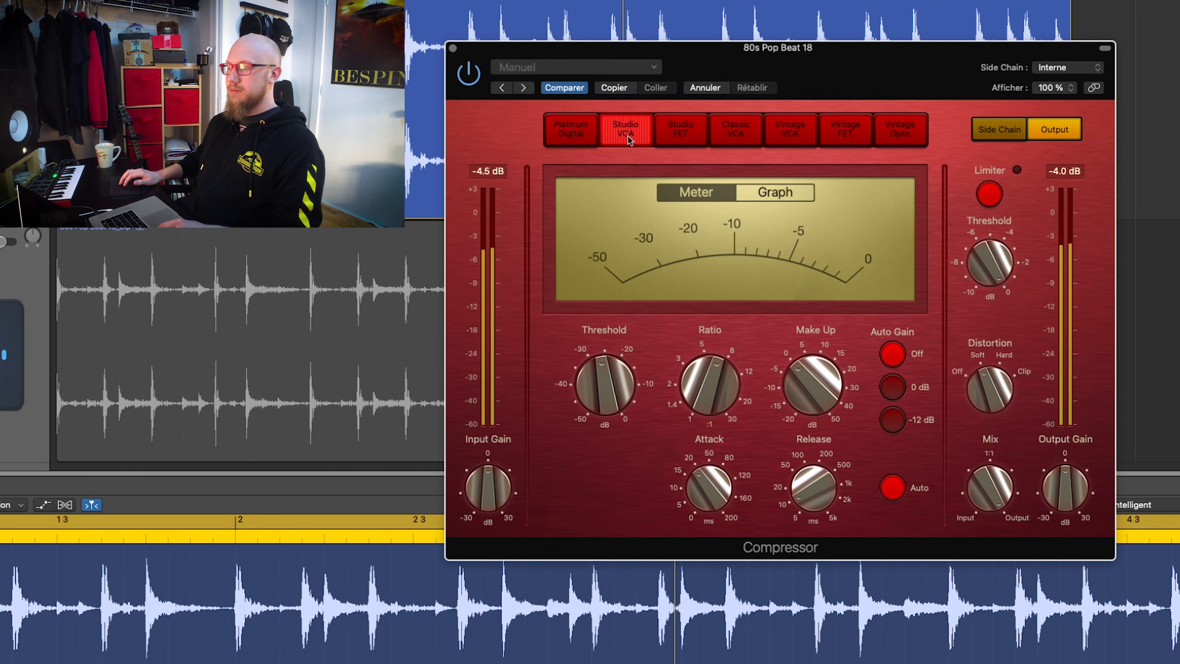
pyautogui.click(681, 133)
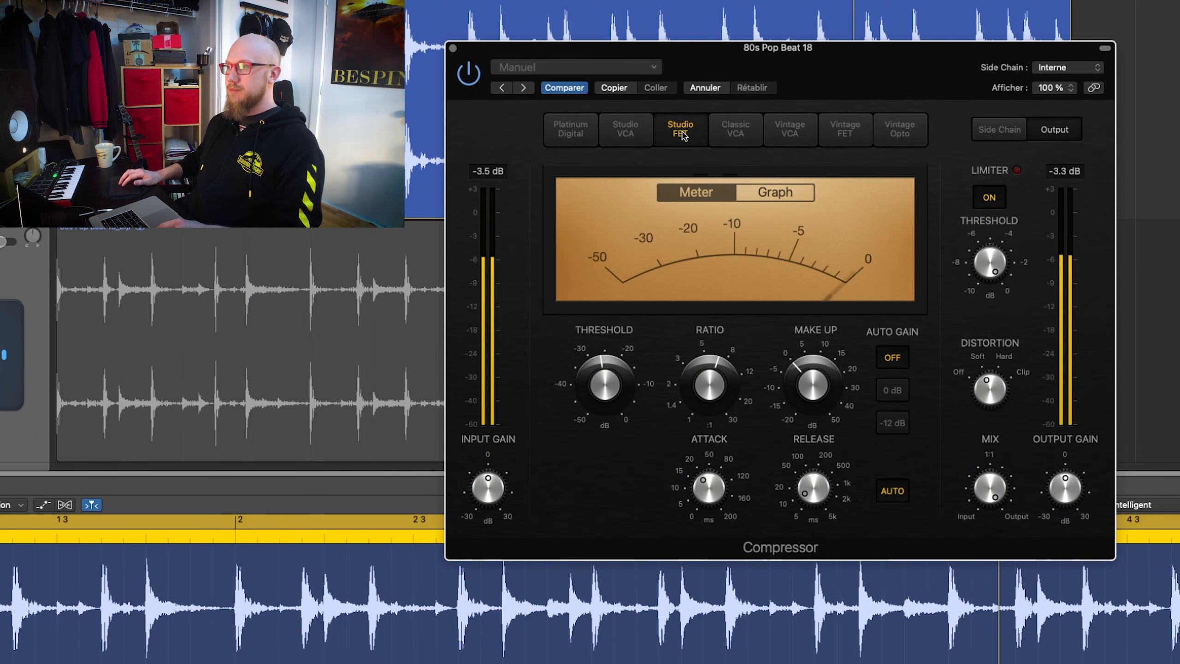
pyautogui.click(751, 134)
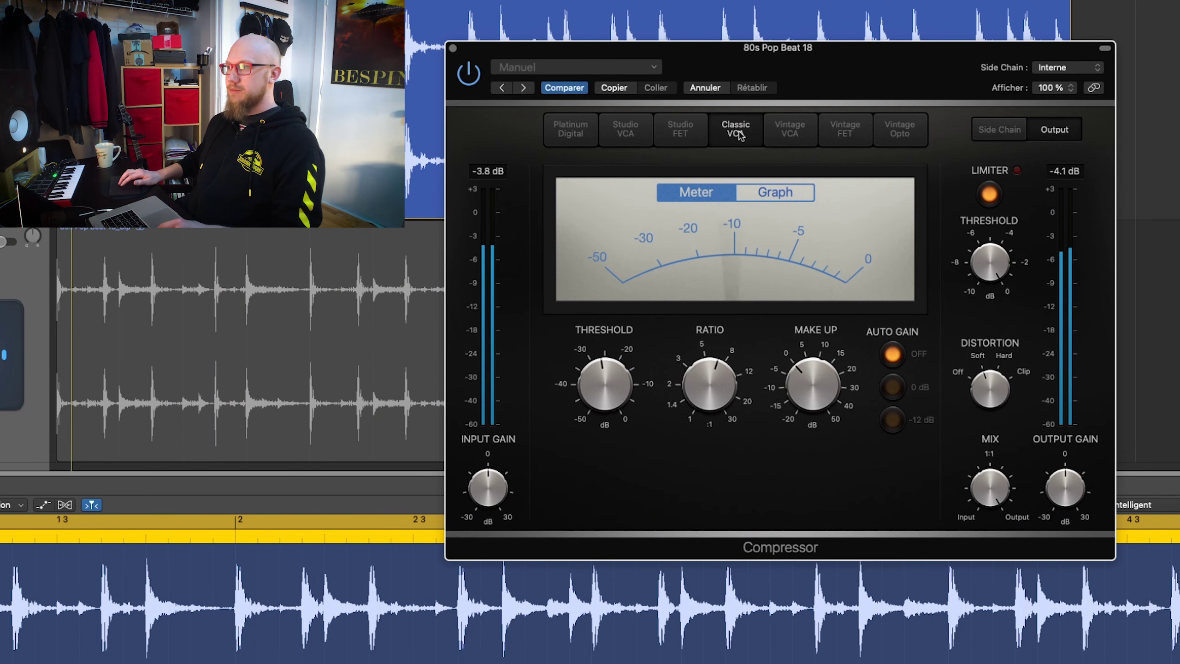
pyautogui.click(792, 139)
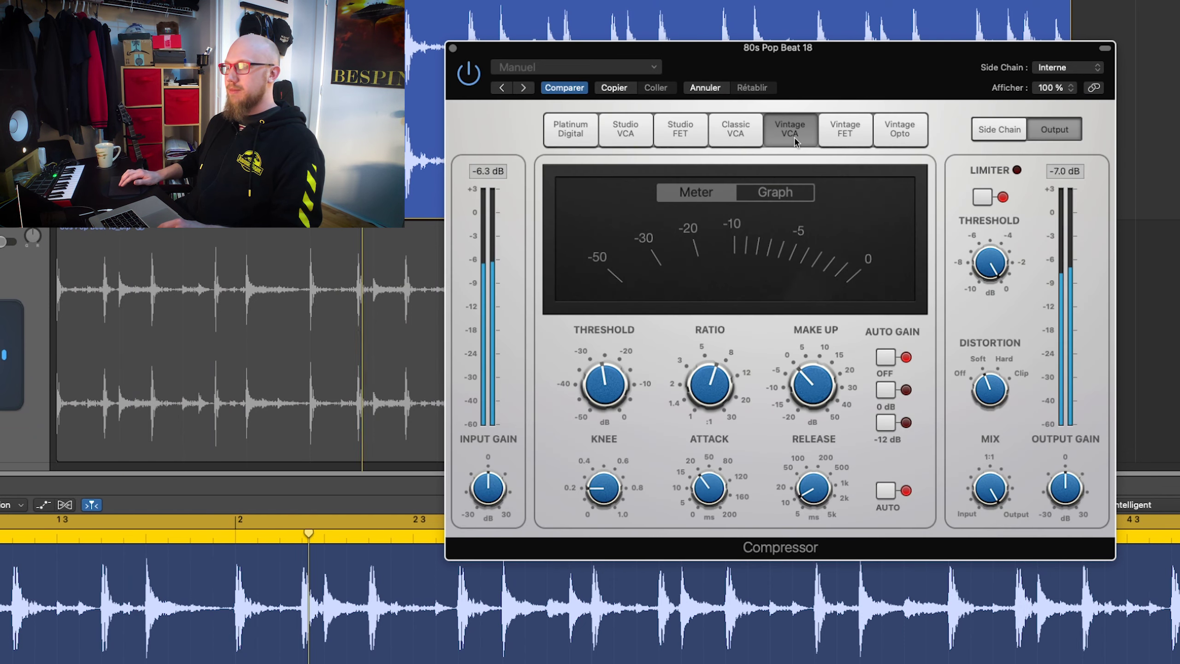
pyautogui.click(851, 140)
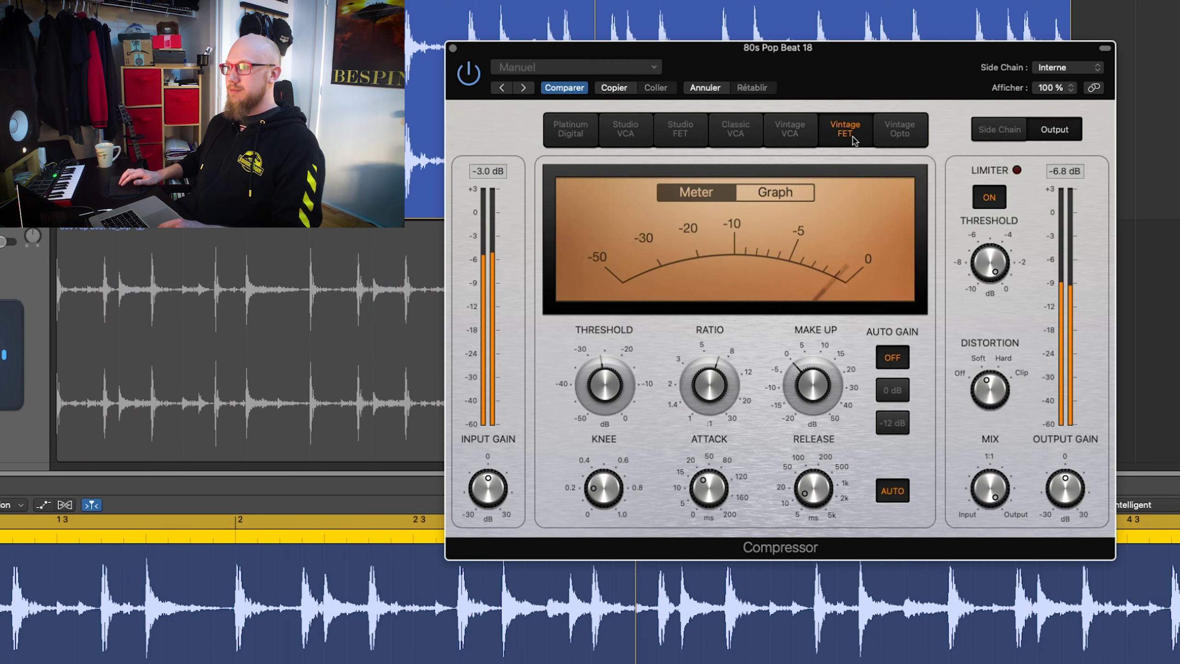
pyautogui.click(903, 145)
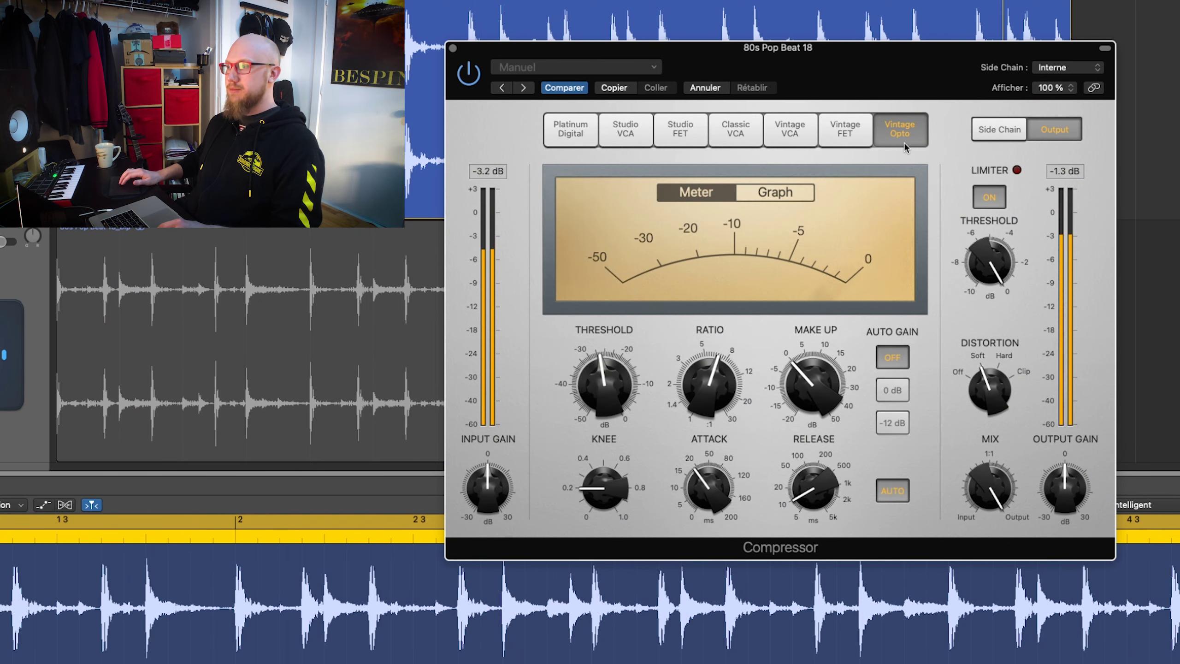
pyautogui.click(567, 135)
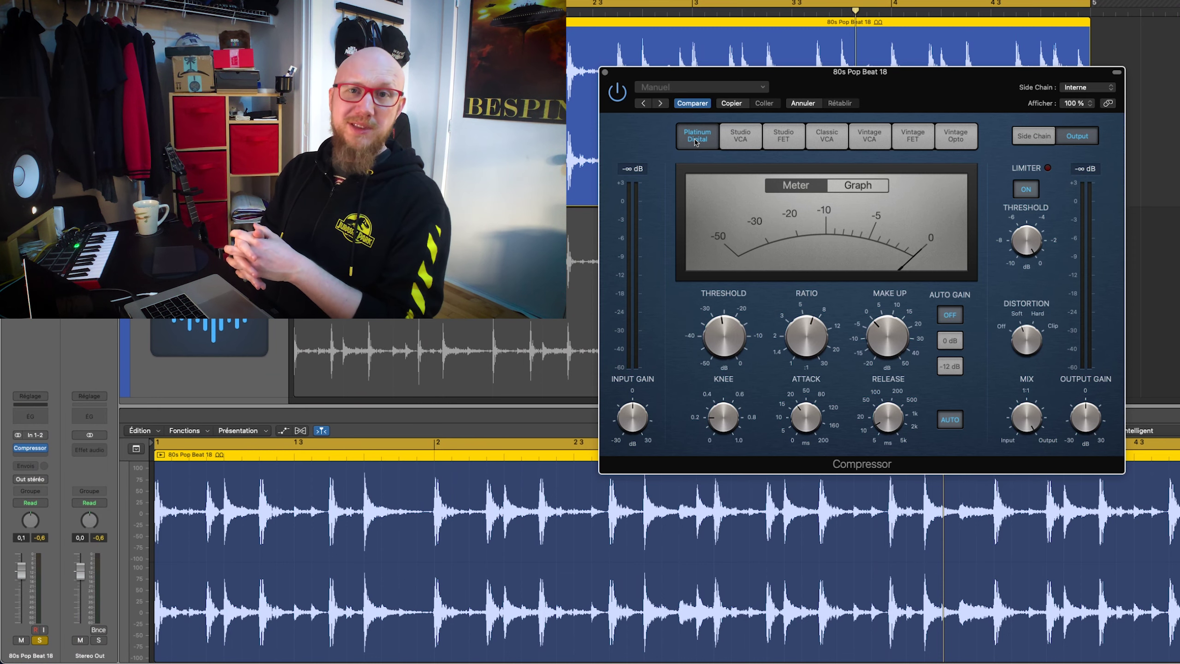
pyautogui.press('space')
# Step: Turn off the compressor's limiter and play the drum loop without it
pyautogui.click(1026, 189)
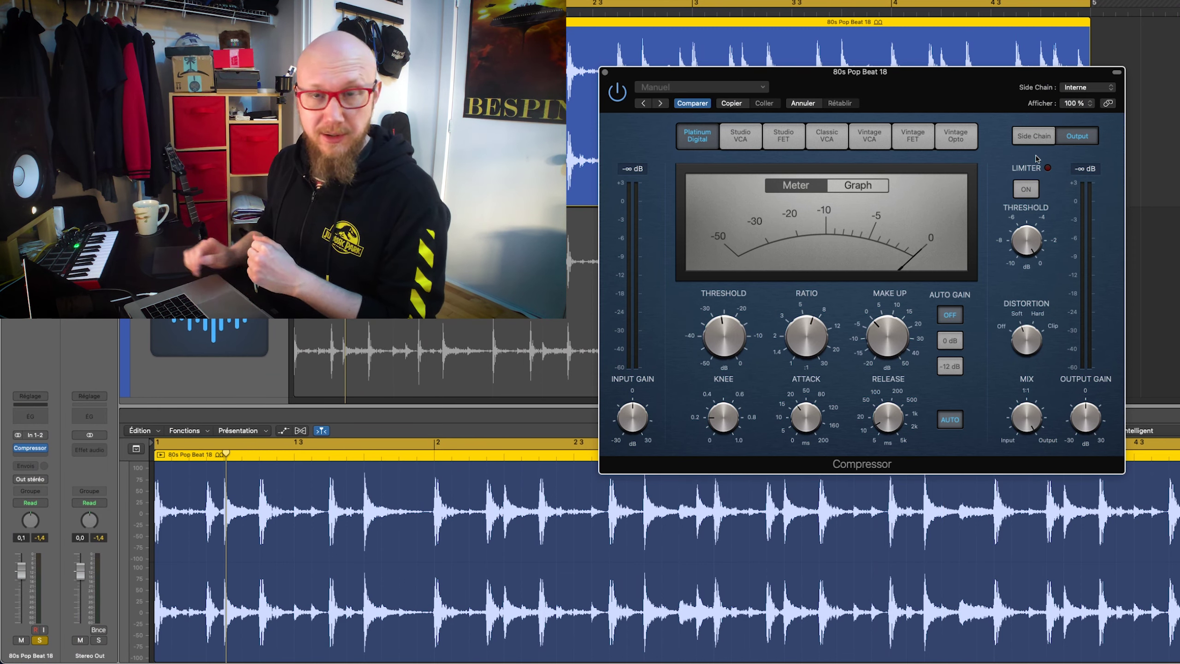
pyautogui.moveTo(1025, 235)
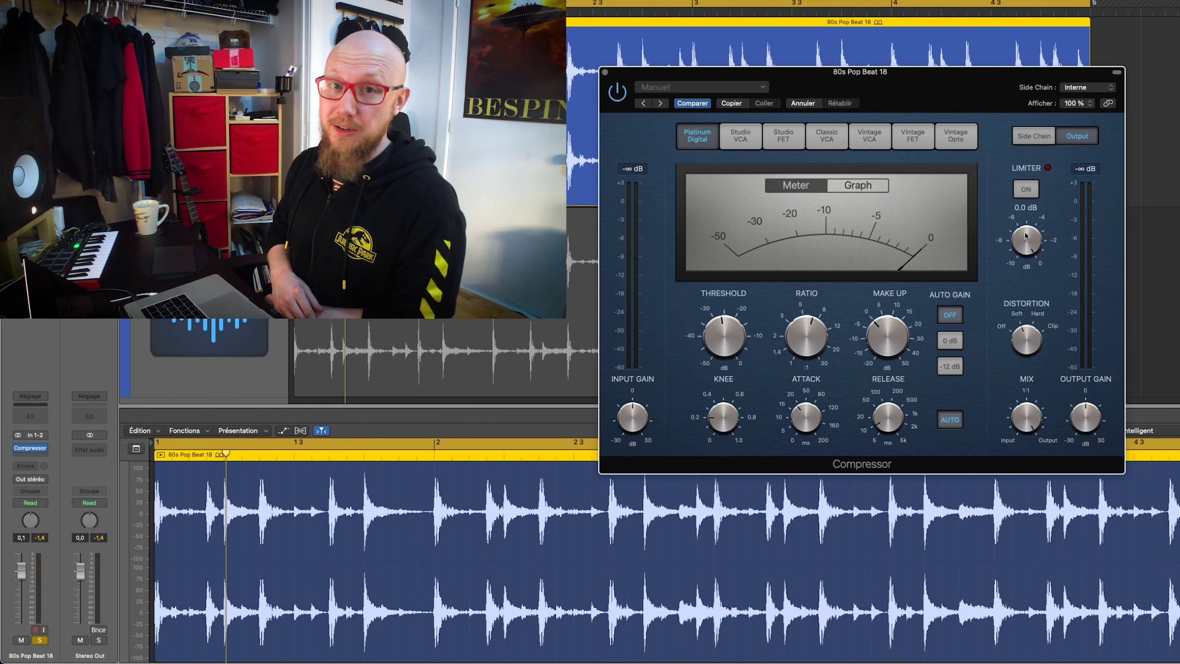
pyautogui.press('space')
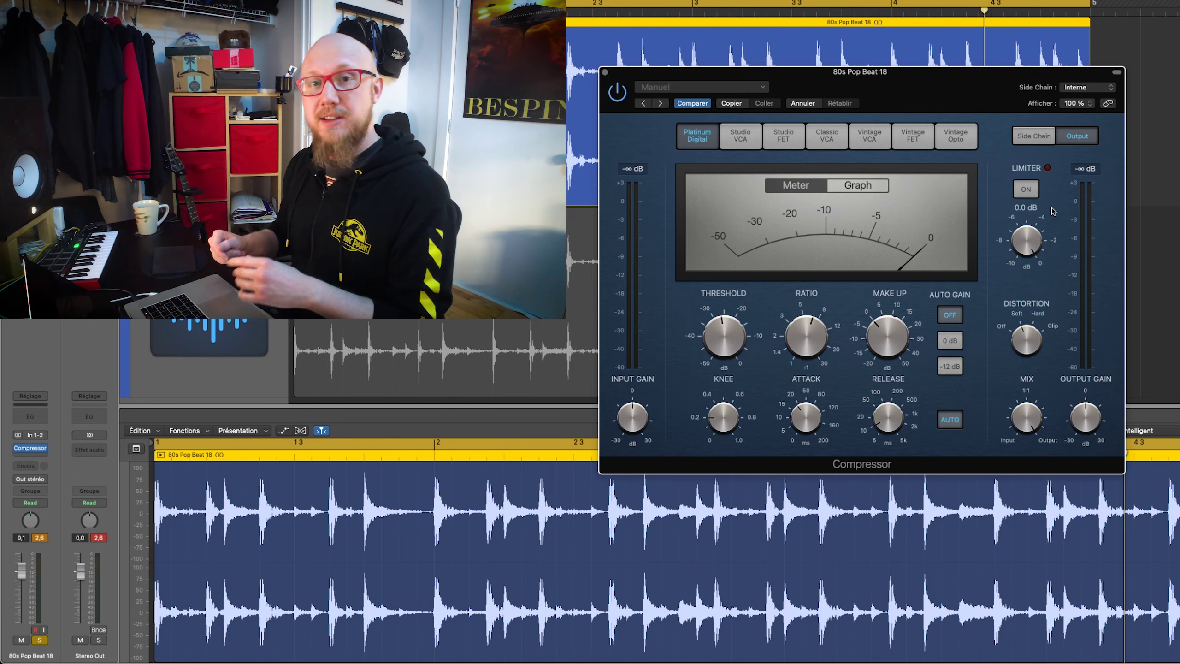
# Step: Turn on the limiter and audition its threshold down to -10.0 dB during playback before raising it again
pyautogui.click(1025, 189)
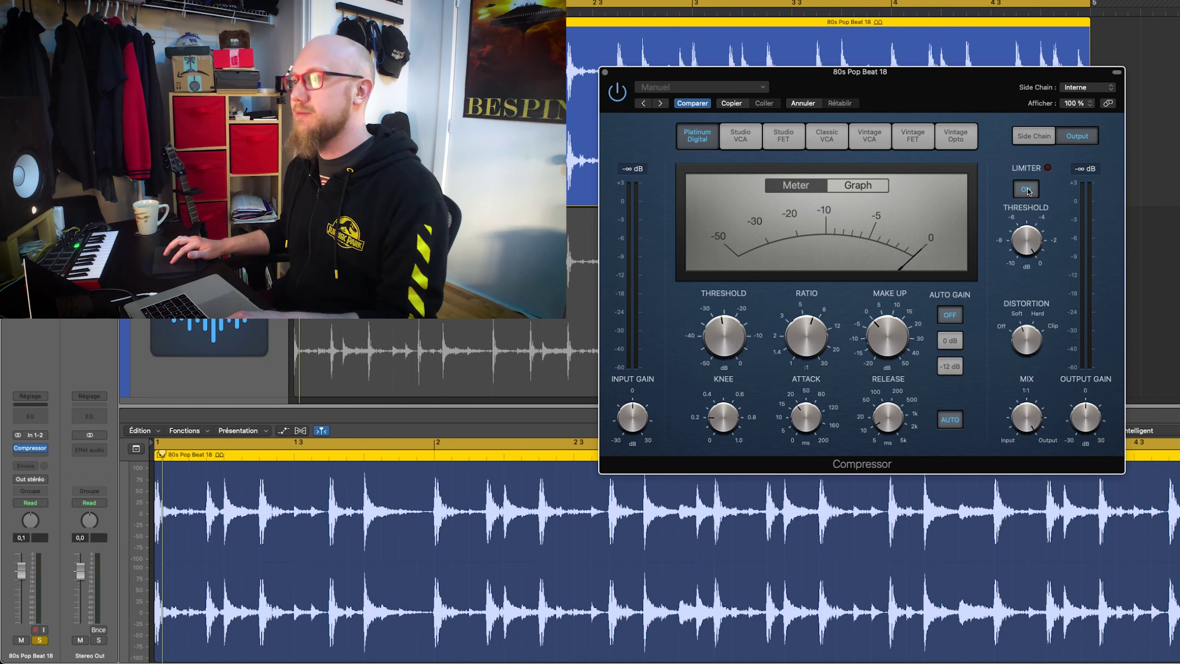
pyautogui.press('space')
pyautogui.moveTo(1028, 234); pyautogui.dragTo(1023, 343)
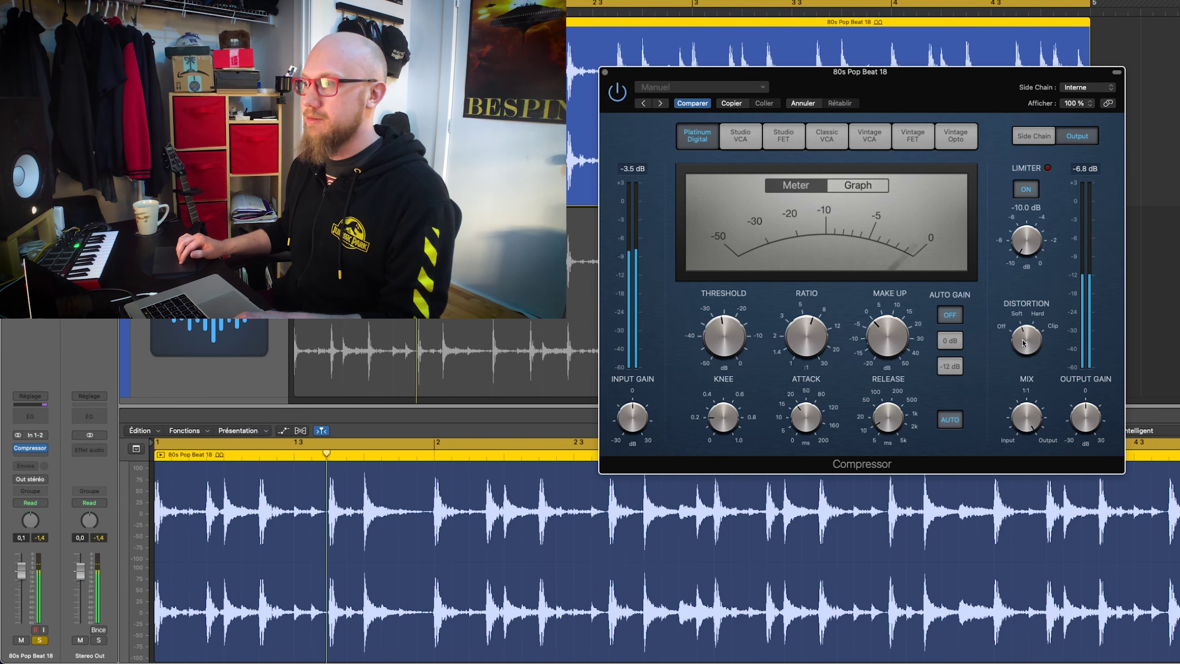
pyautogui.moveTo(1023, 342); pyautogui.dragTo(1030, 221)
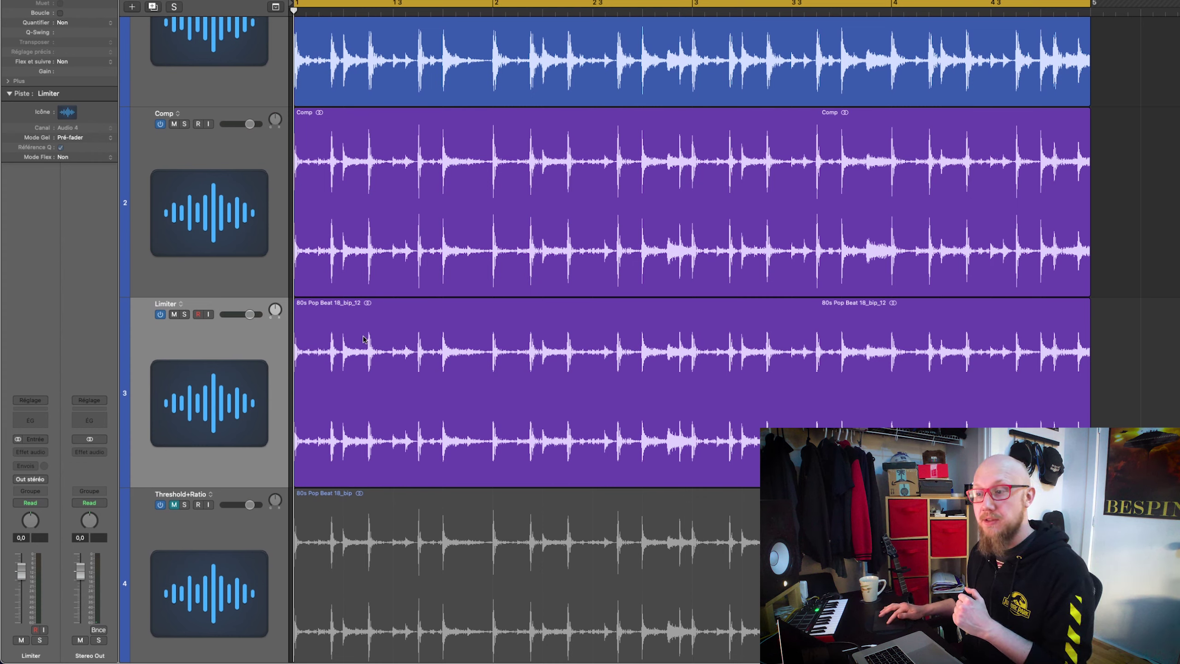
# Step: Compare the Comp and Limiter tracks by soloing them alternately during playback
pyautogui.click(441, 334)
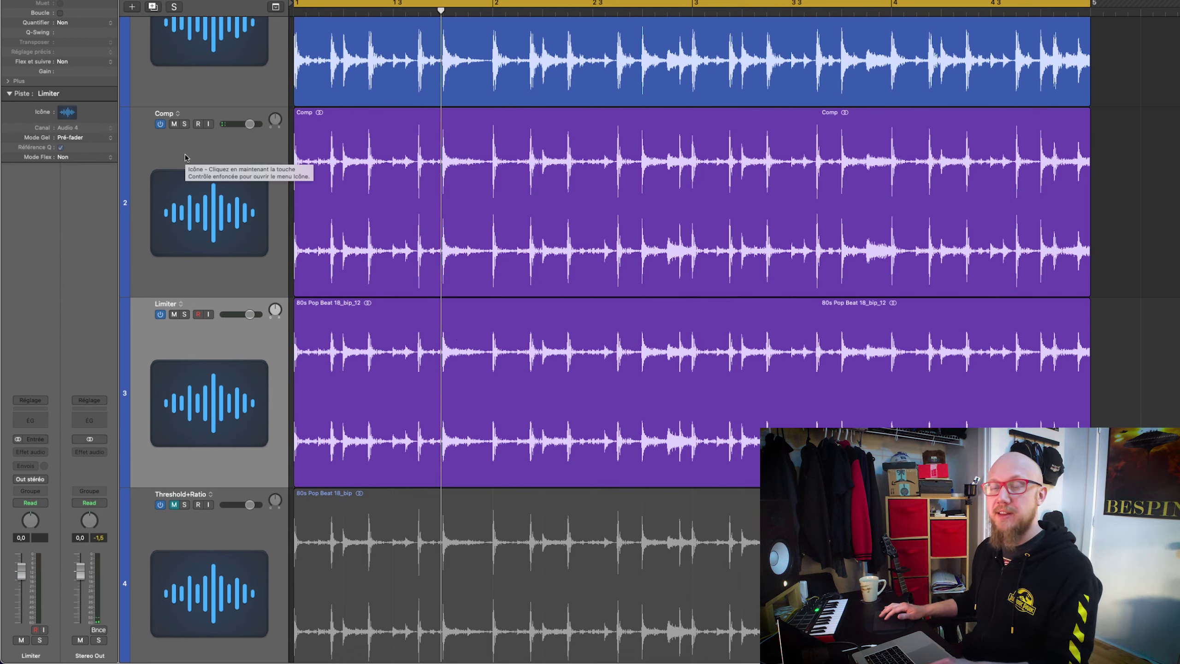
pyautogui.click(184, 123)
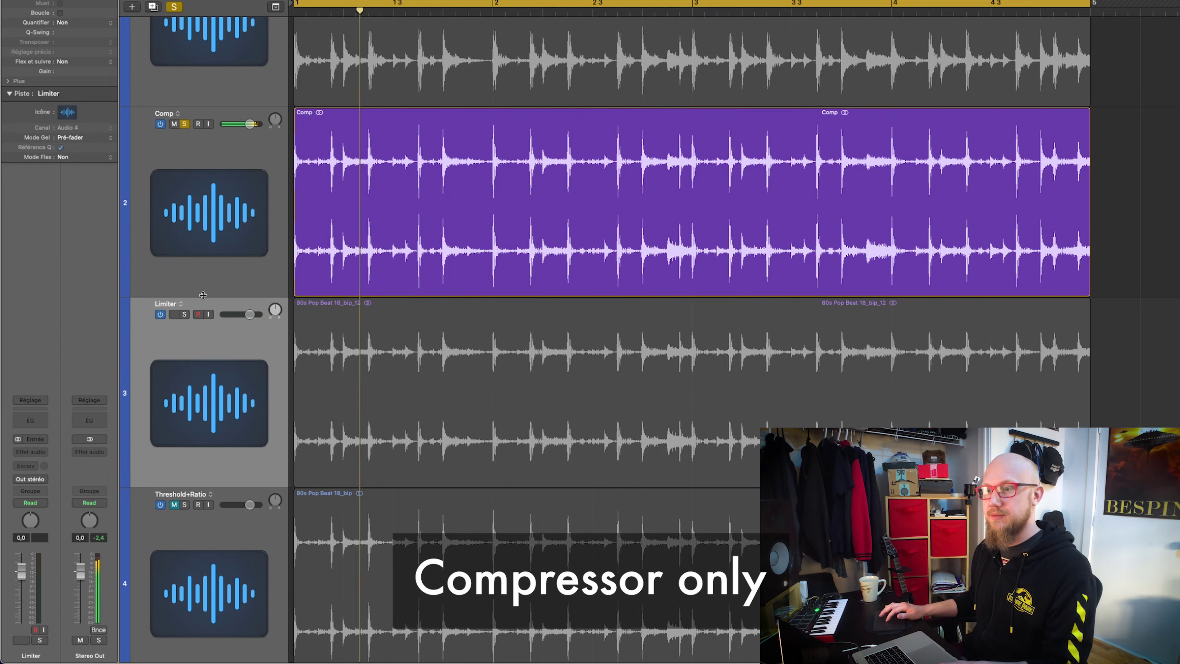
pyautogui.click(184, 315)
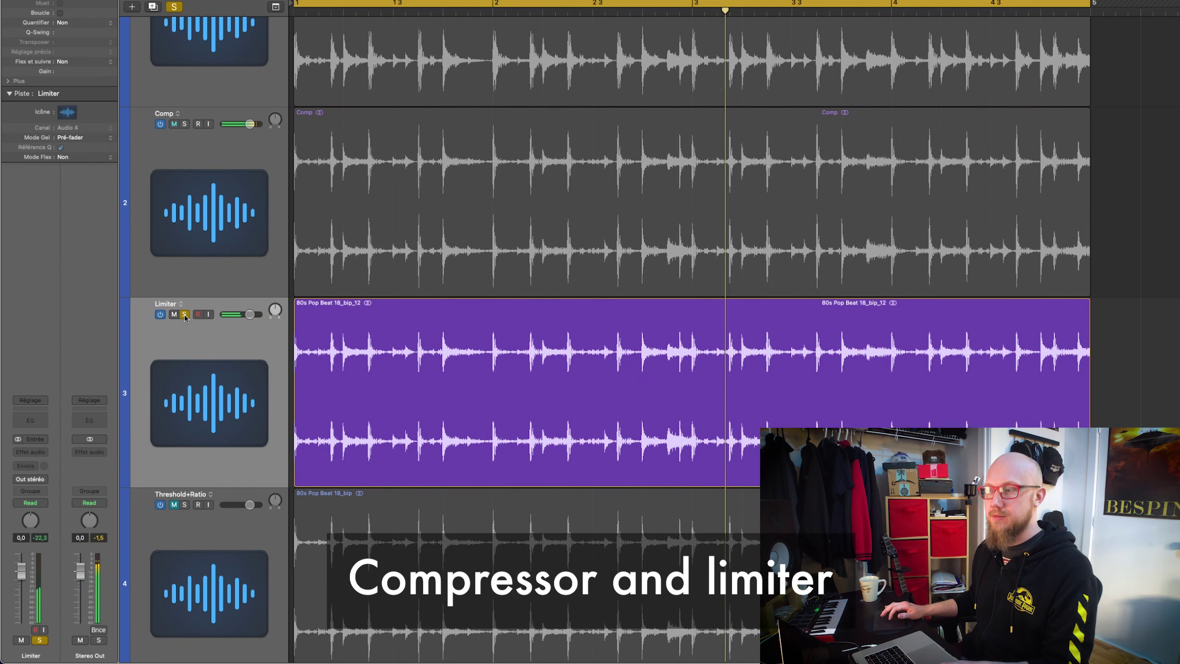
pyautogui.click(184, 124)
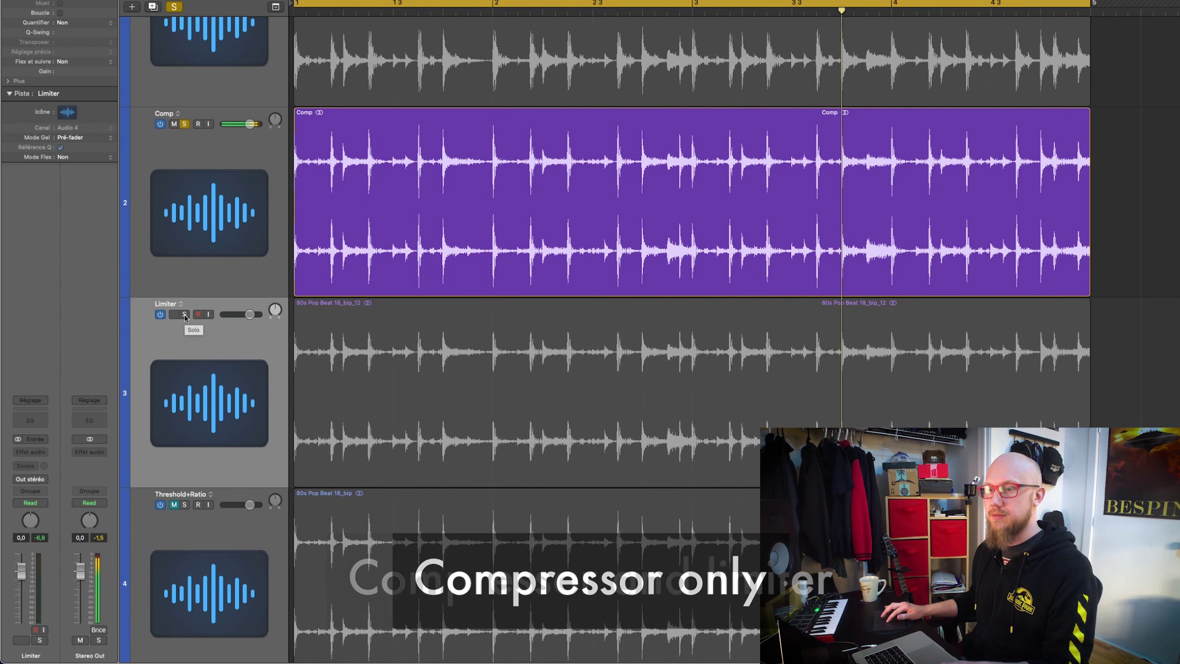
pyautogui.click(184, 315)
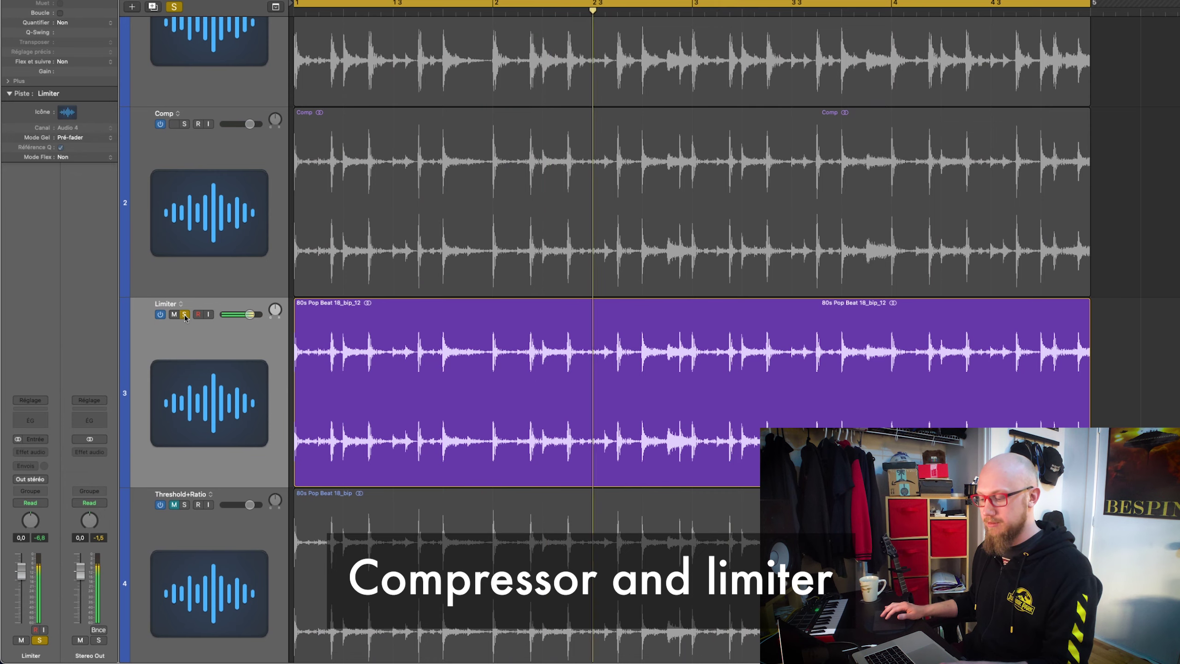
pyautogui.click(184, 315)
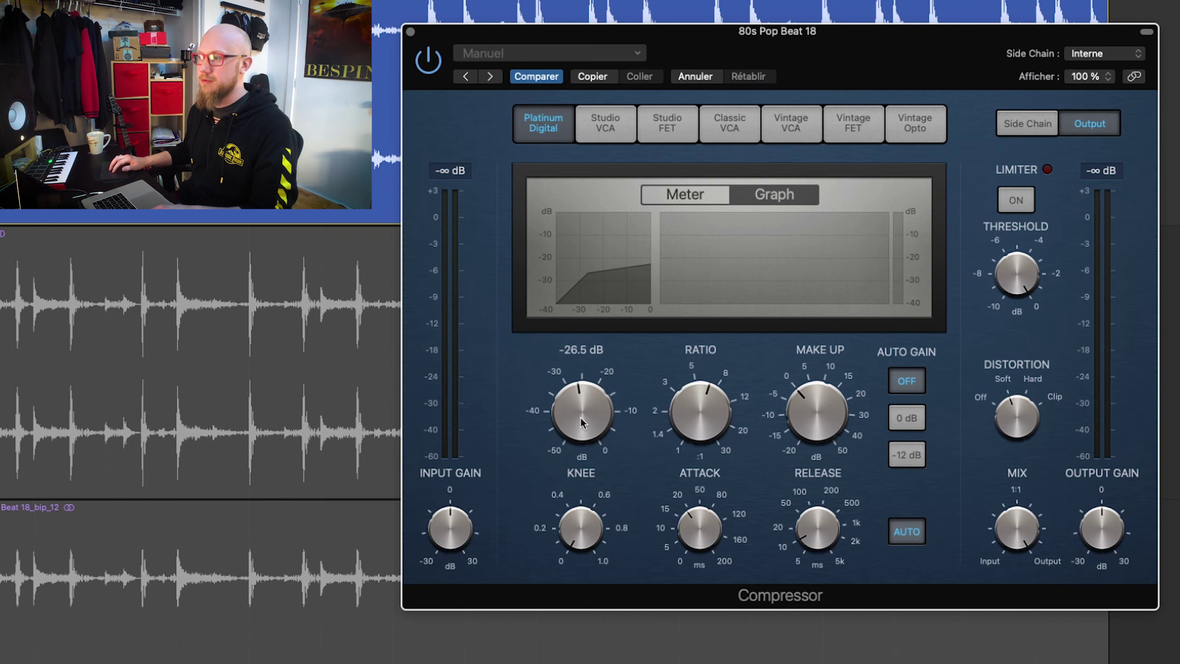
# Step: Set the compressor's threshold to -33.0 dB, ratio to 10.0:1 and make-up gain to 4.0 dB during playback
pyautogui.moveTo(721, 360); pyautogui.dragTo(721, 362)
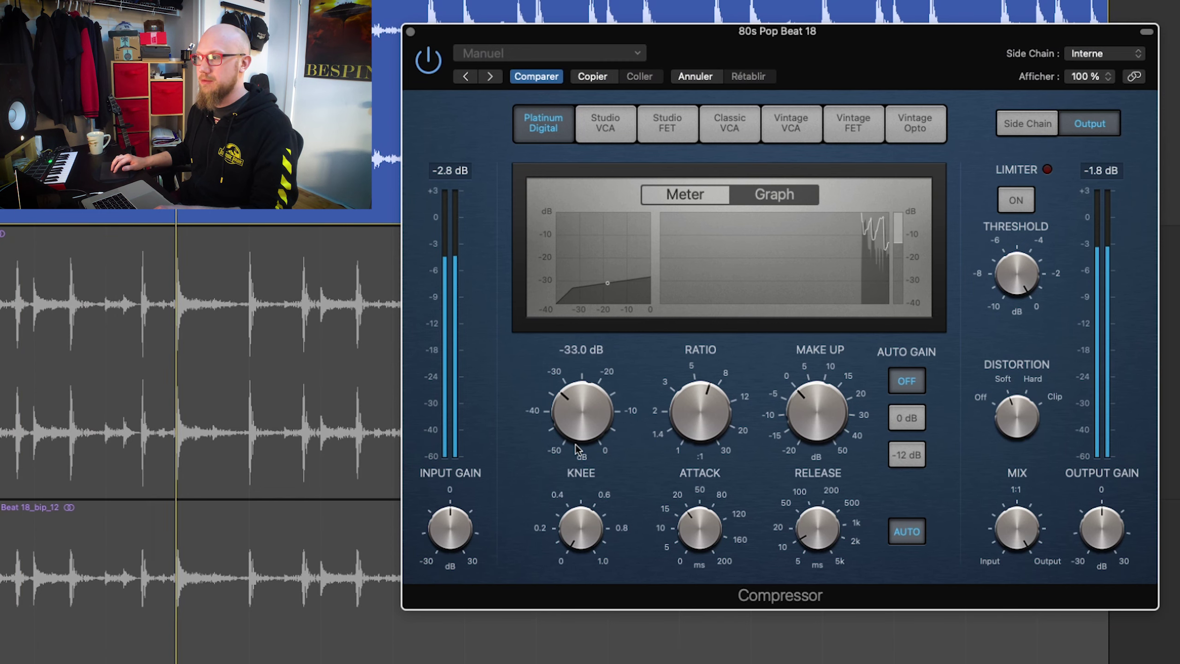
pyautogui.moveTo(699, 421); pyautogui.dragTo(697, 412)
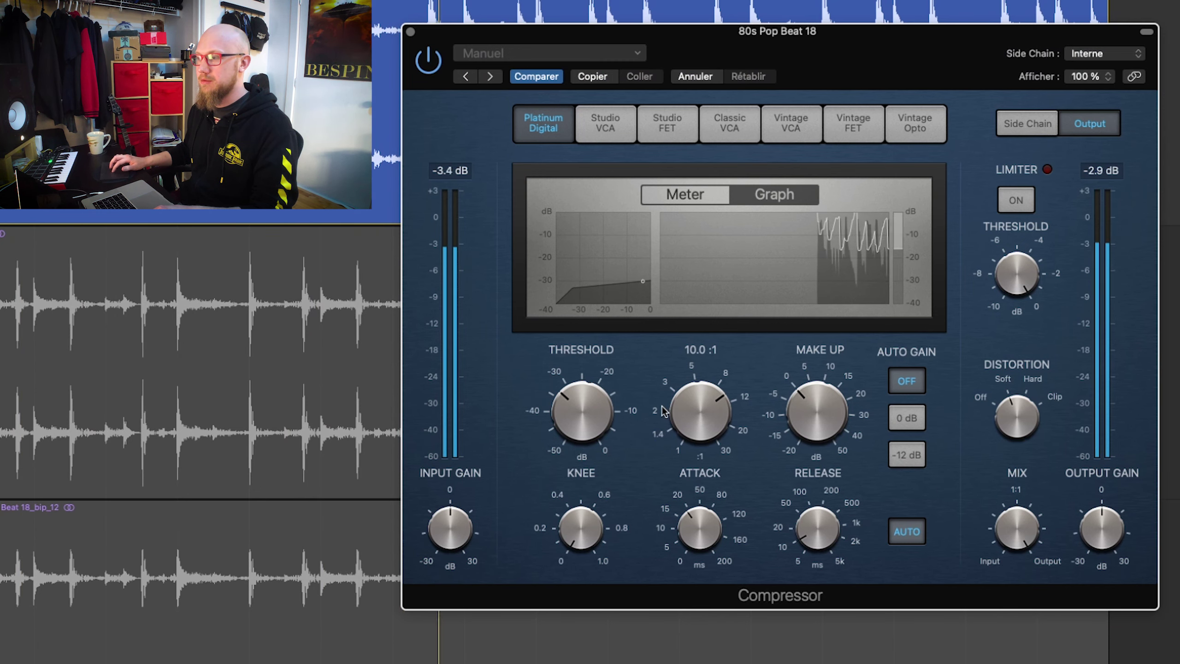
pyautogui.moveTo(818, 416); pyautogui.dragTo(818, 422)
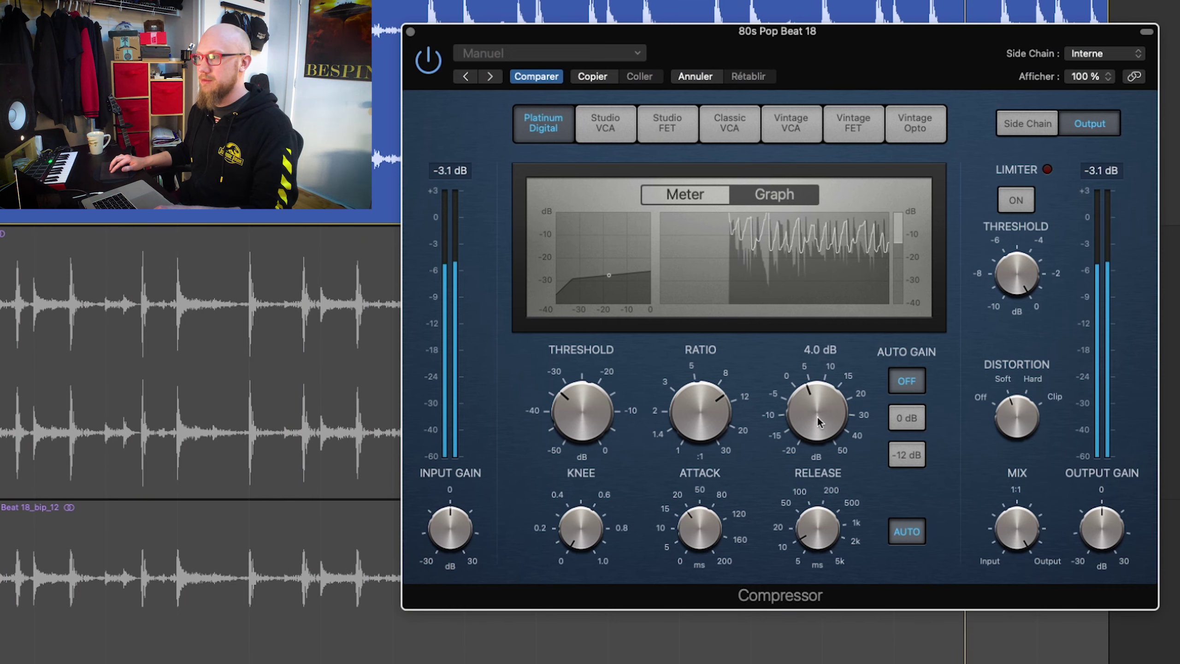
# Step: Shorten the compressor's attack, lengthen its release and set the make-up gain to 3.5 dB
pyautogui.moveTo(699, 535); pyautogui.dragTo(694, 562)
pyautogui.moveTo(819, 534); pyautogui.dragTo(825, 507)
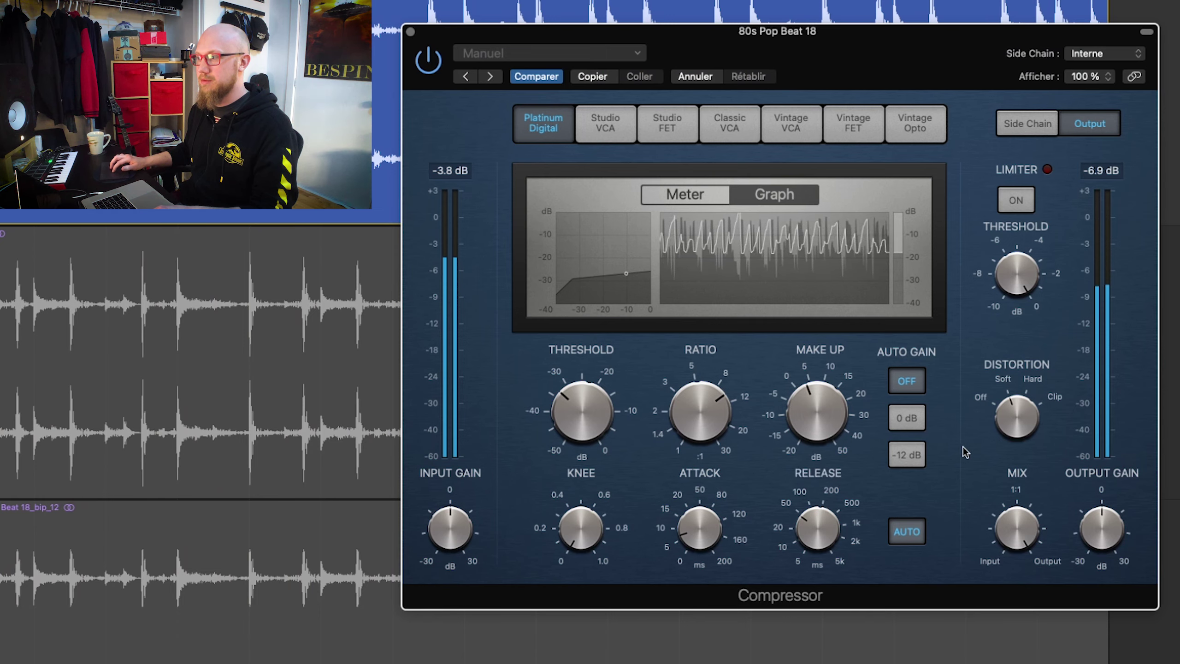
pyautogui.moveTo(816, 418); pyautogui.dragTo(816, 430)
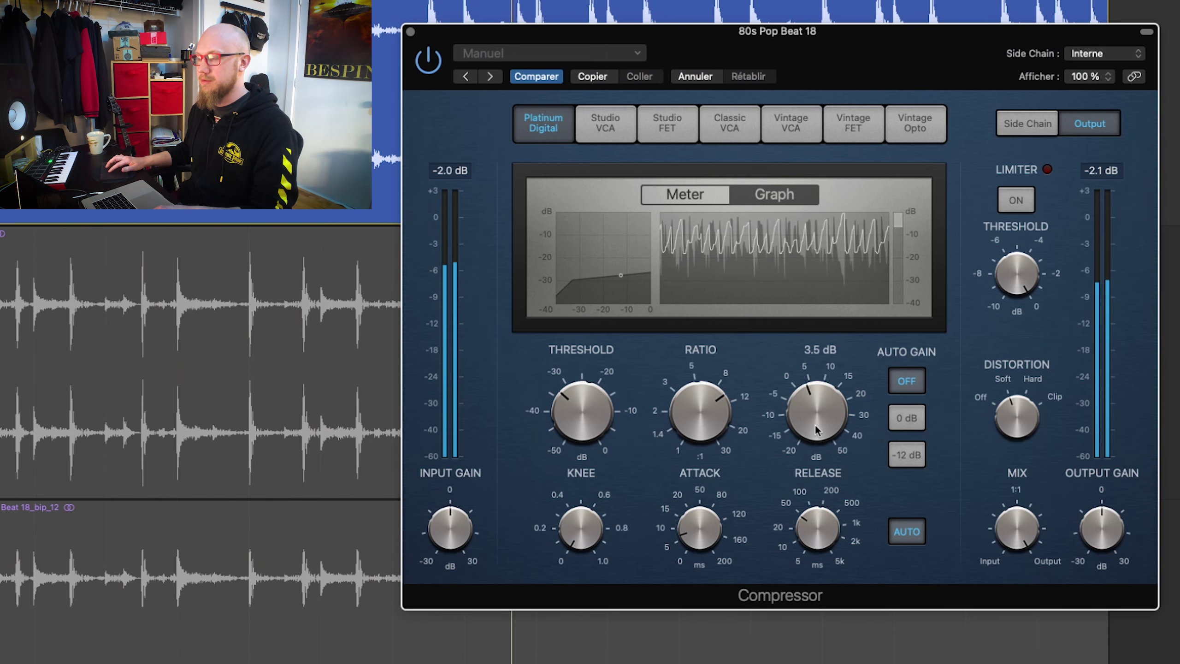
# Step: Try a different dry/wet mix on the compressor, and bypass the plug-in to hear the unprocessed loop
pyautogui.moveTo(1016, 530); pyautogui.dragTo(999, 615)
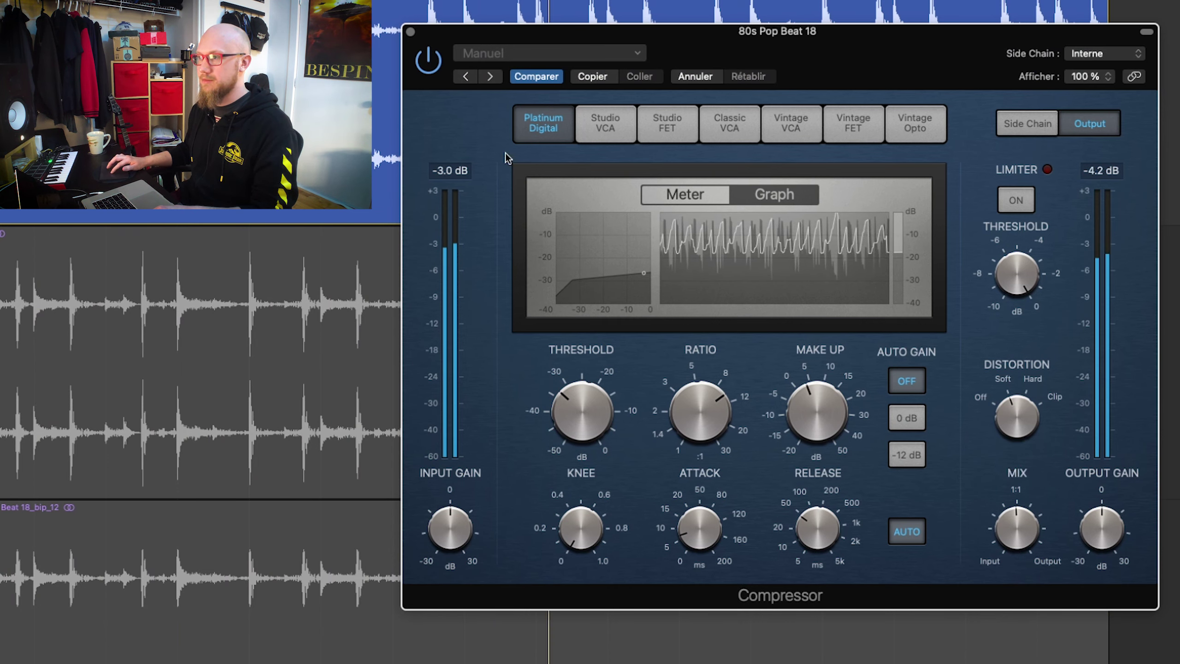
pyautogui.click(428, 69)
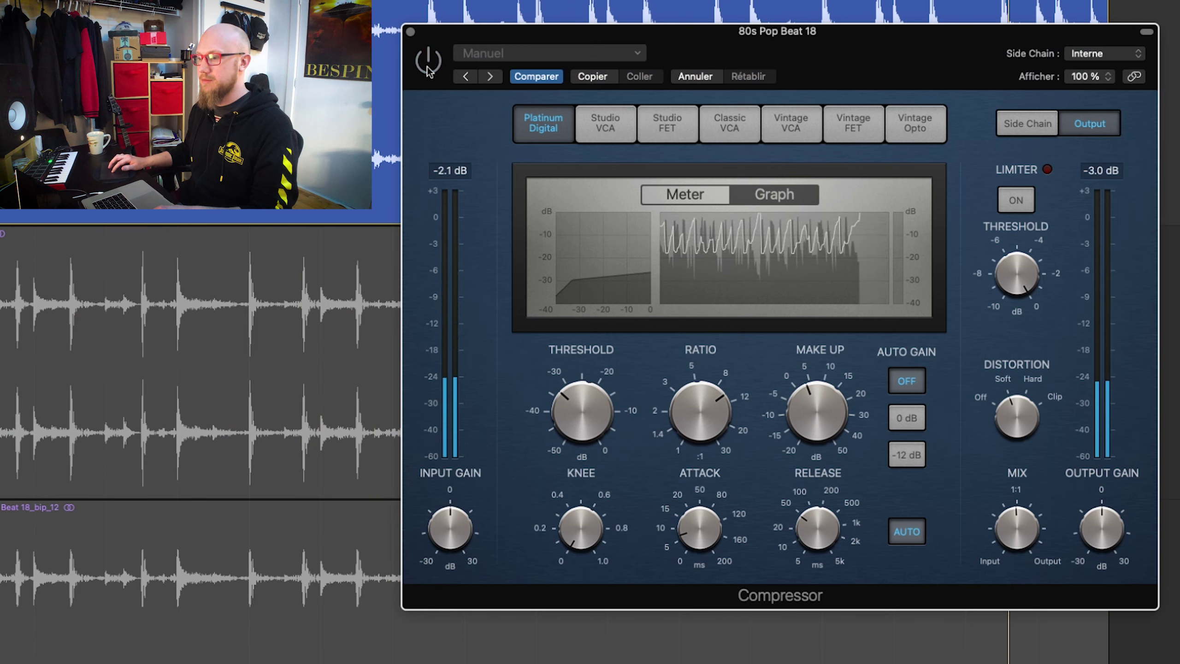
# Step: Toggle the compressor's bypass repeatedly during playback to compare the processed and unprocessed drum loop
pyautogui.click(427, 70)
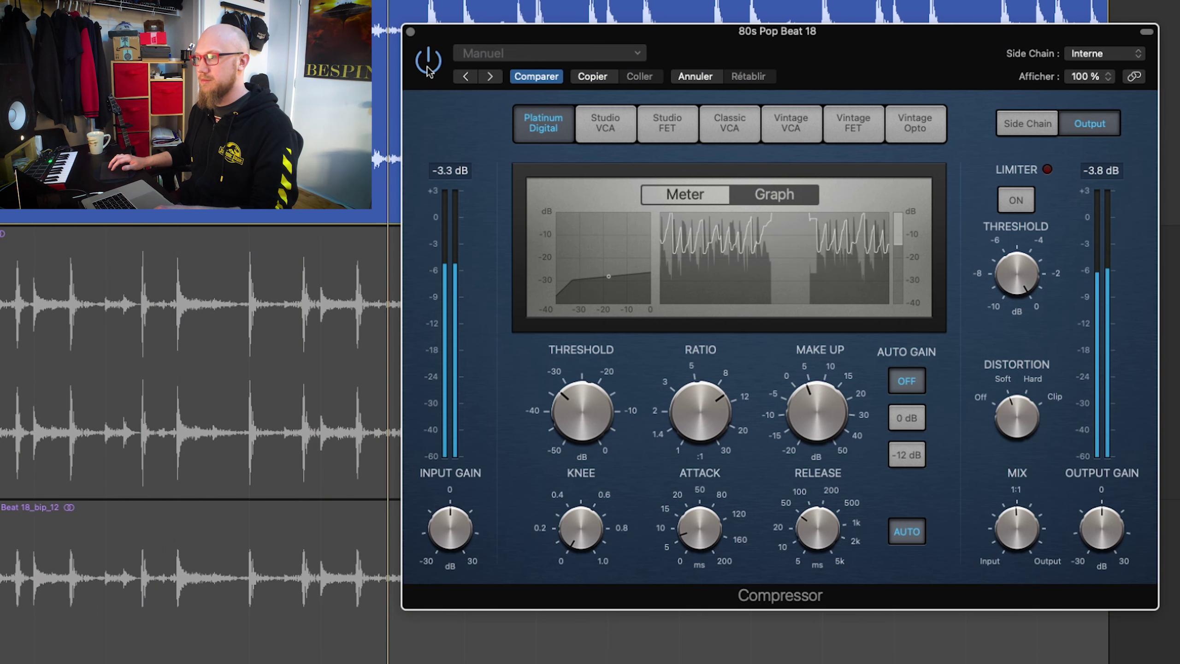
pyautogui.click(427, 70)
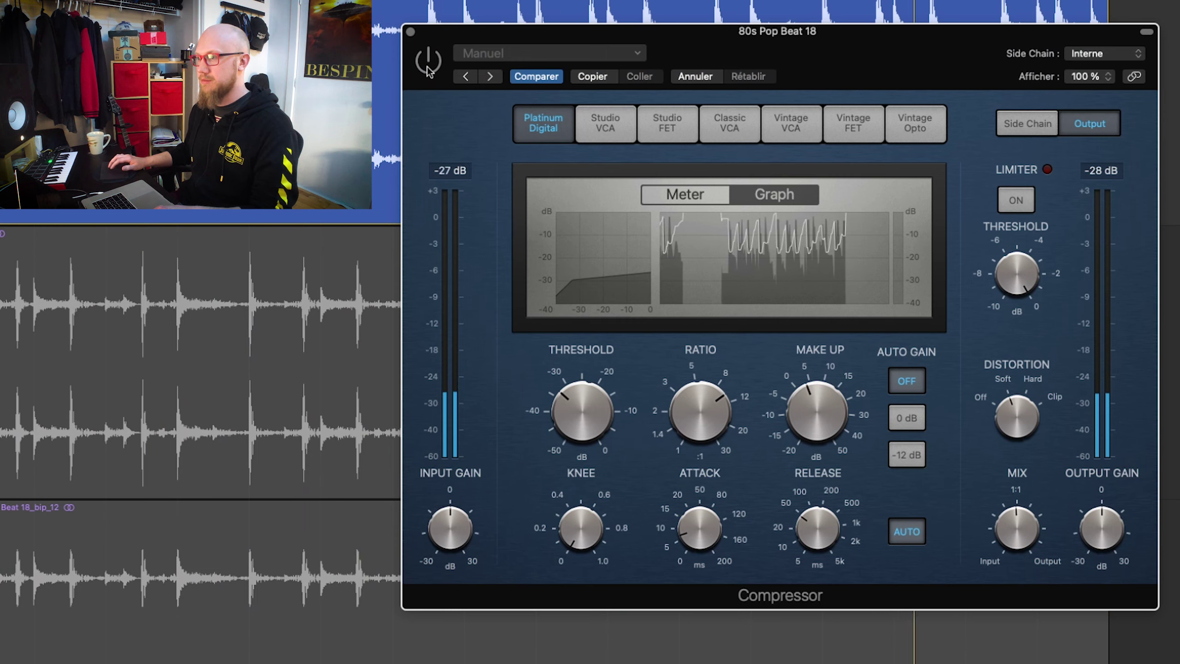
pyautogui.click(427, 69)
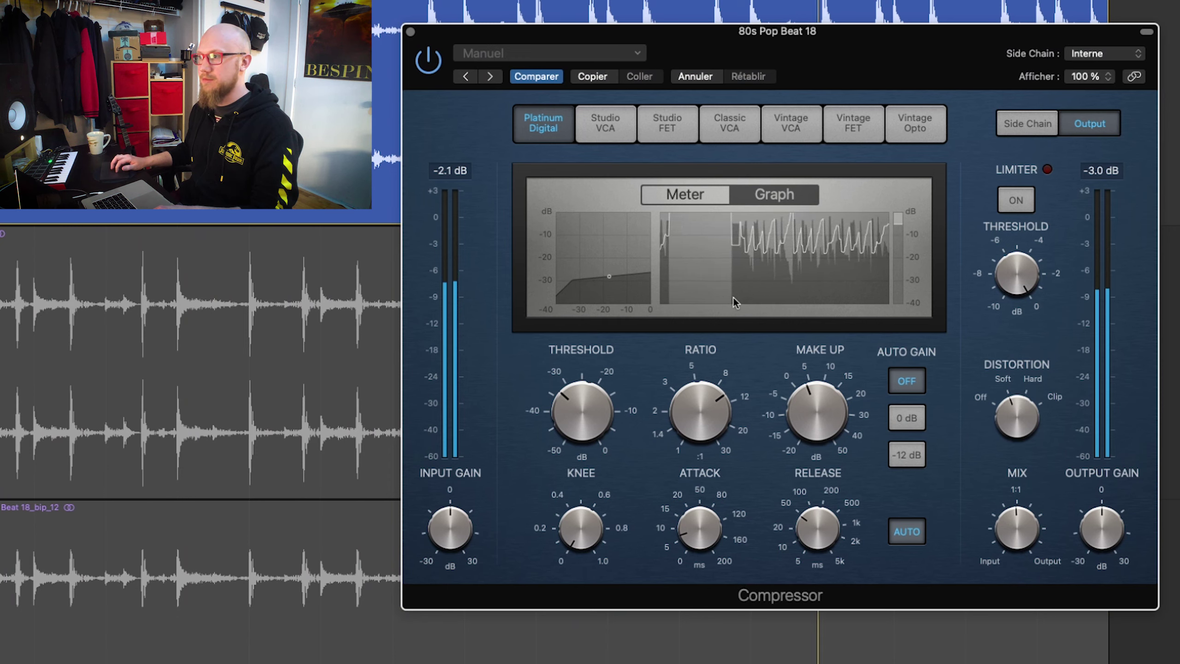
pyautogui.moveTo(991, 550)
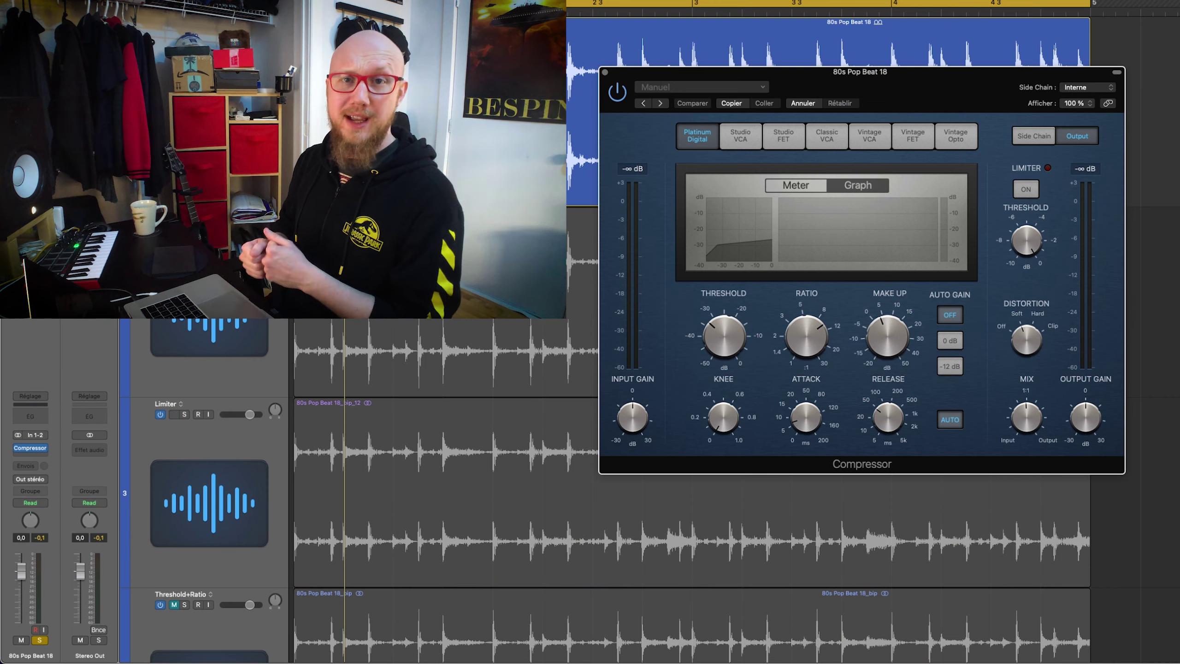
# Step: Show the mixer and add a Bus 1 send to the 80s Pop Beat 18 channel
pyautogui.hotkey('ctrl', 'm')
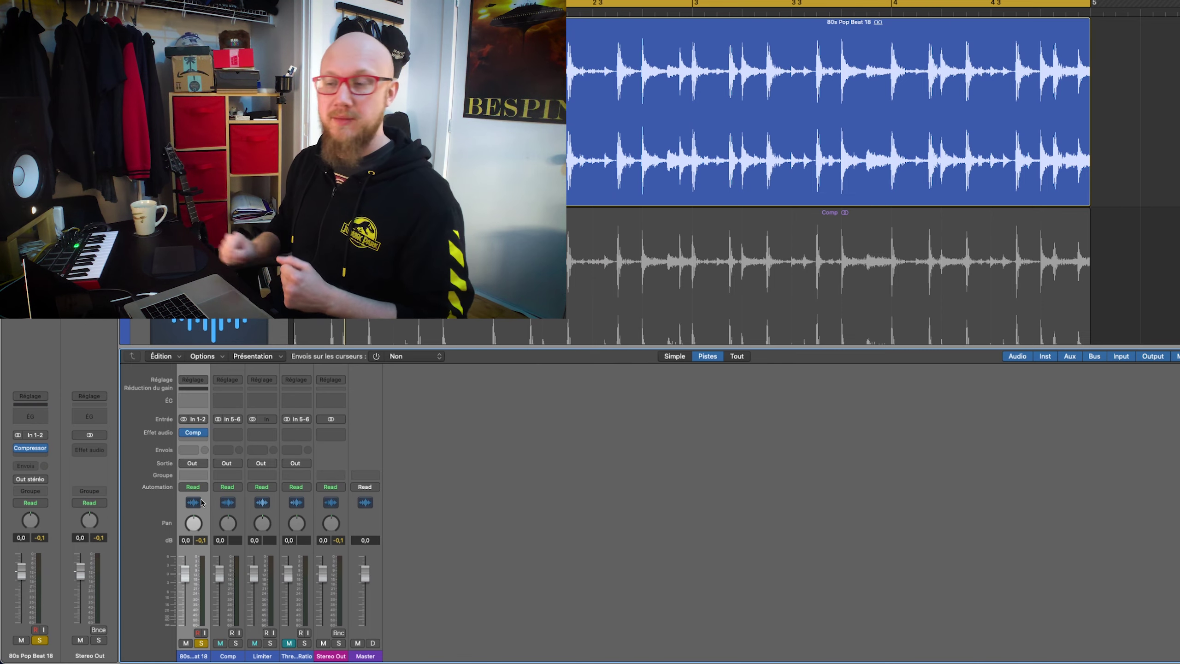
pyautogui.click(192, 450)
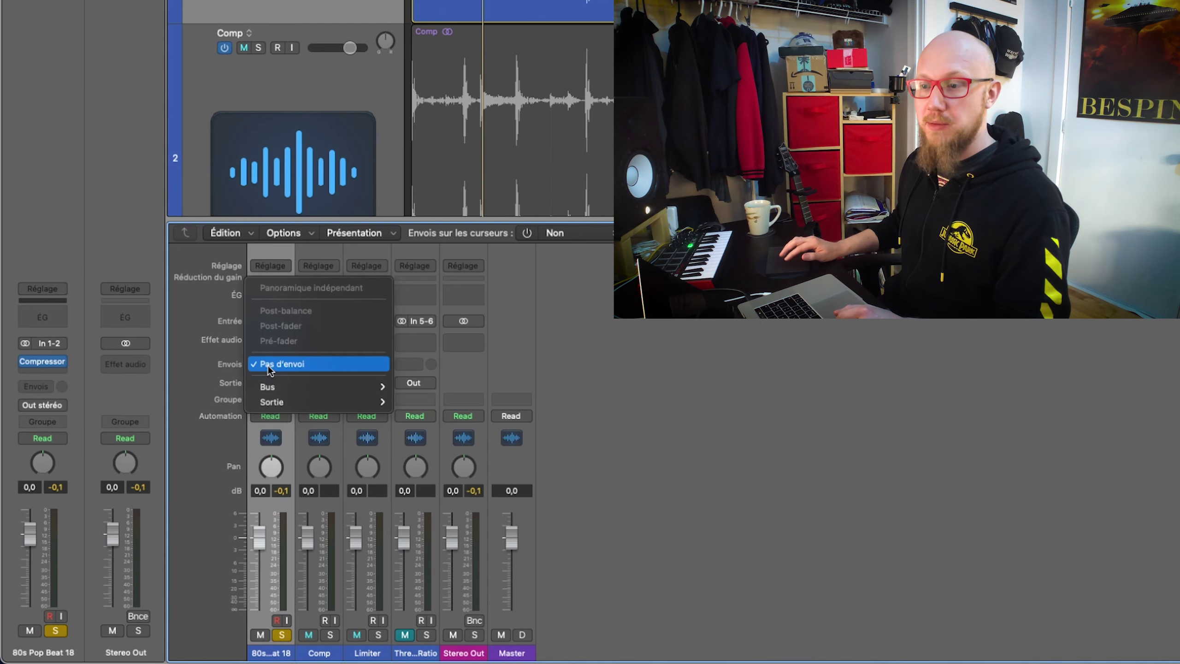
pyautogui.moveTo(321, 386)
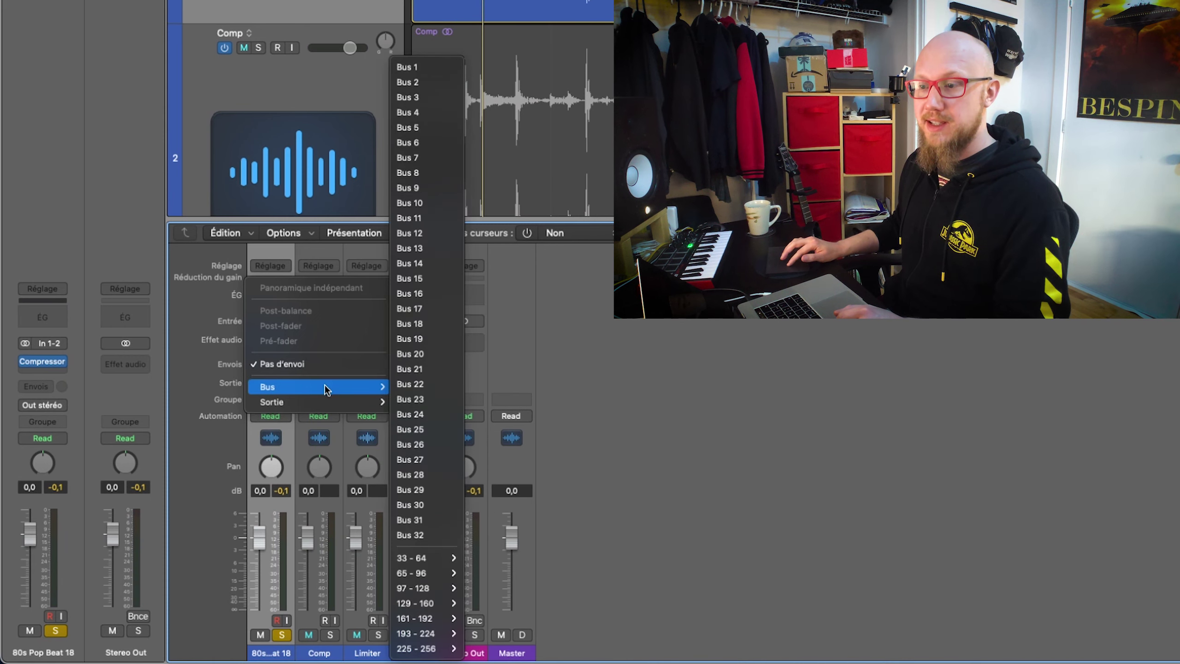
pyautogui.click(437, 69)
# Step: Create an arrangement track for the Aux. 1 channel fed by Bus 1
pyautogui.click(476, 447)
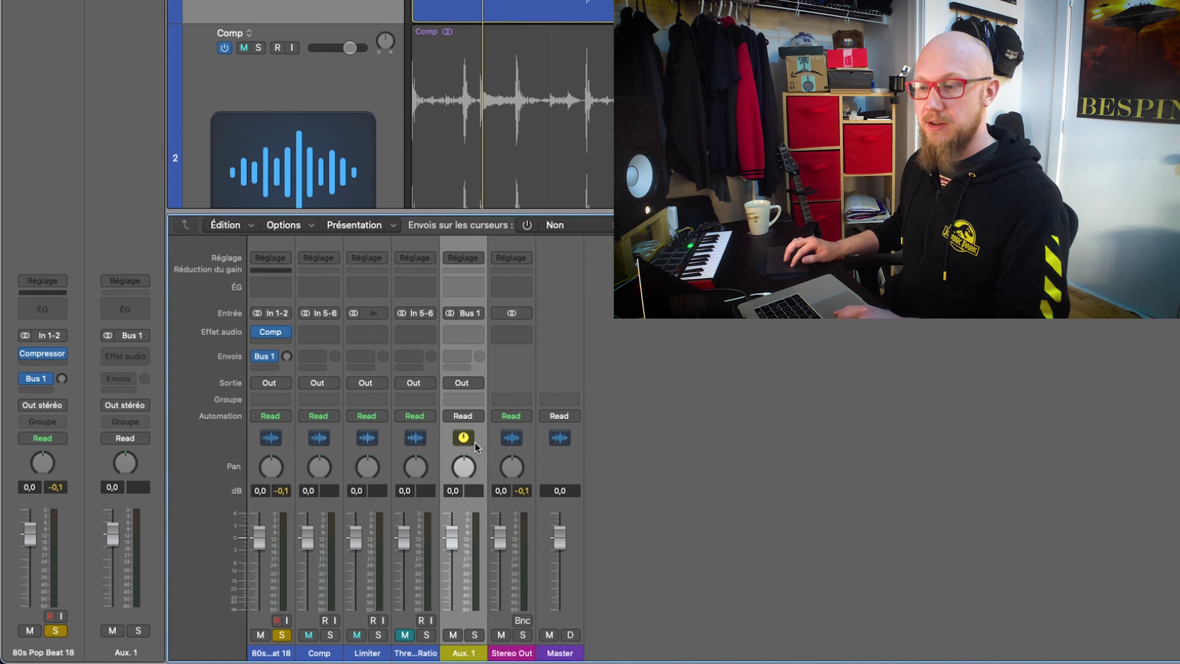
pyautogui.rightClick(476, 447)
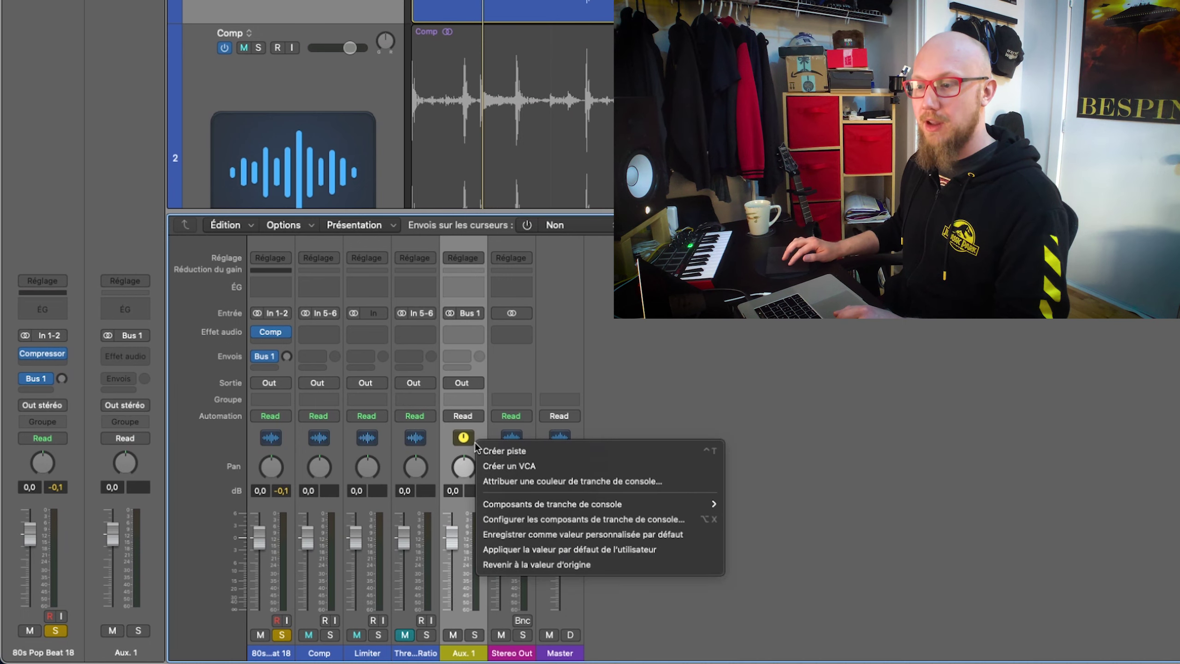
pyautogui.click(500, 452)
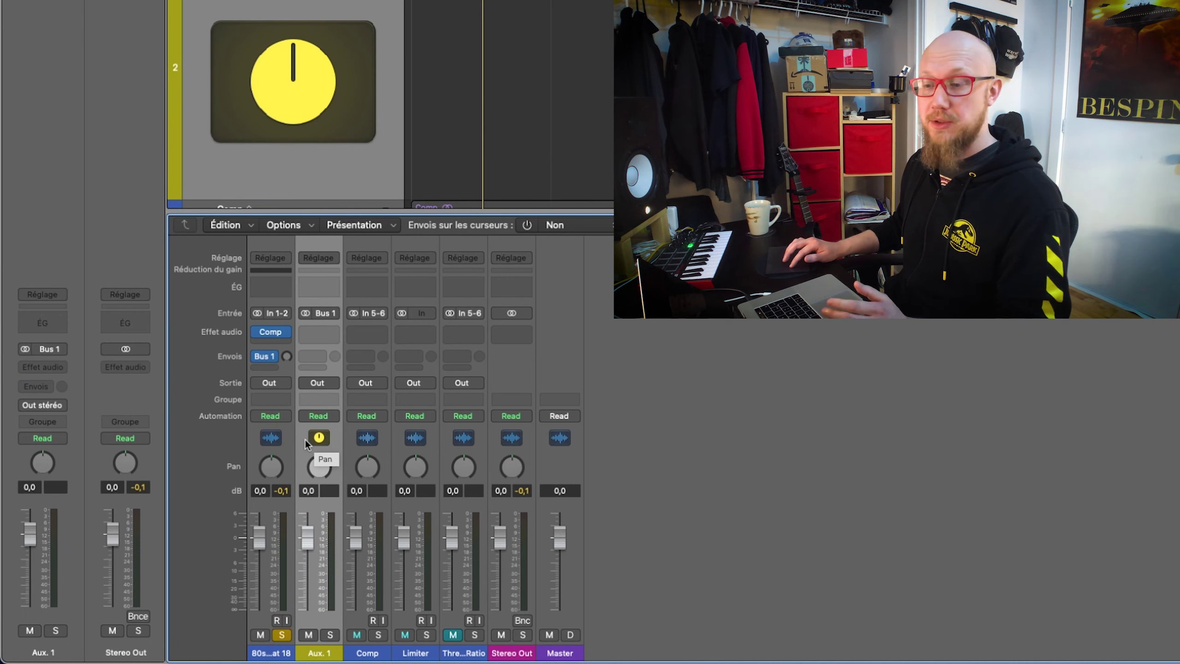
# Step: Move the Compressor plug-in from the 80s Pop Beat 18 channel onto Aux. 1
pyautogui.moveTo(270, 331); pyautogui.dragTo(319, 337)
pyautogui.click(318, 333)
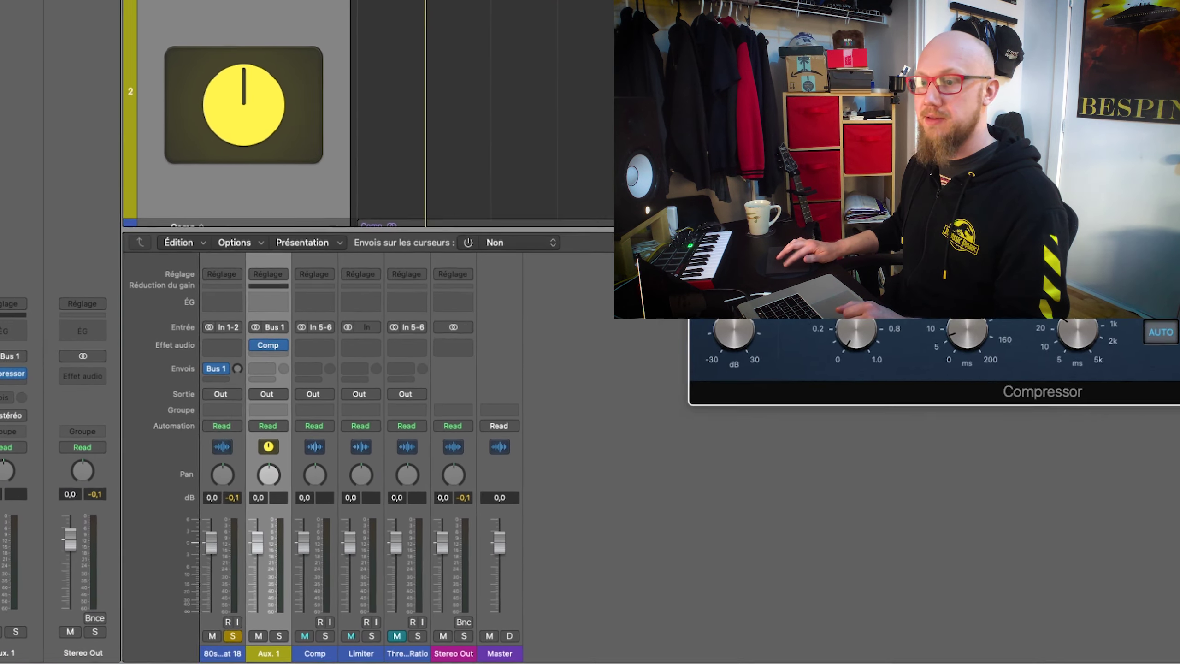
pyautogui.click(377, 21)
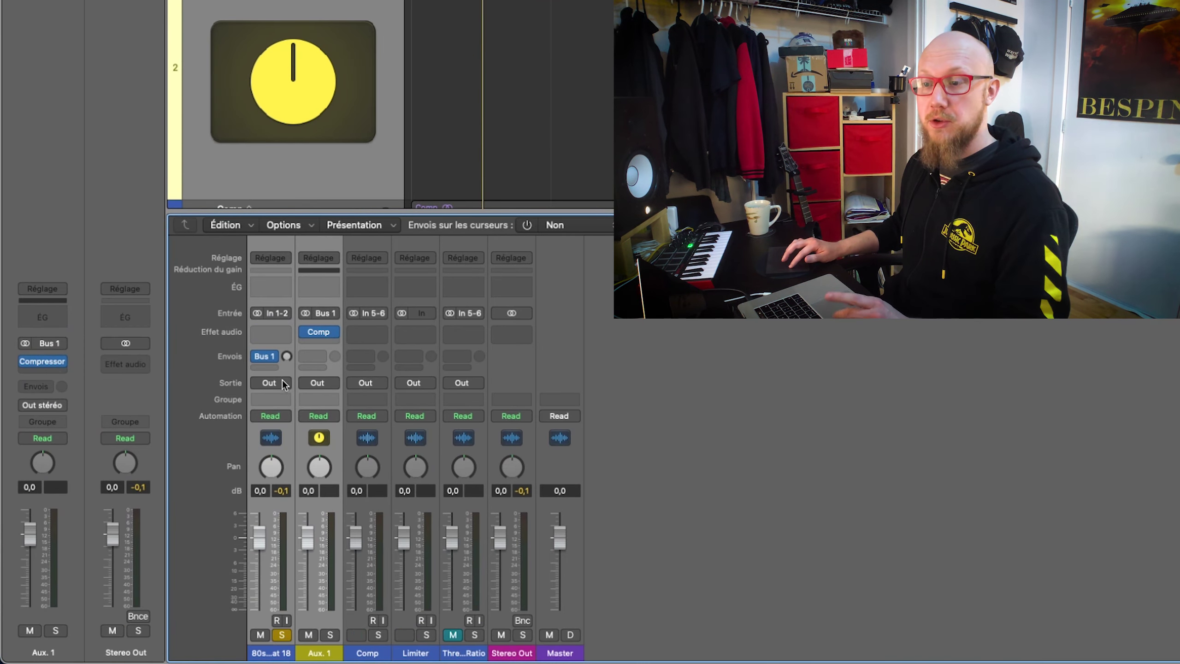
# Step: Route the outputs of the drum loop and Aux. 1 channels to Bus 3 and create a track for the aux it feeds
pyautogui.click(5, 448)
pyautogui.moveTo(320, 445)
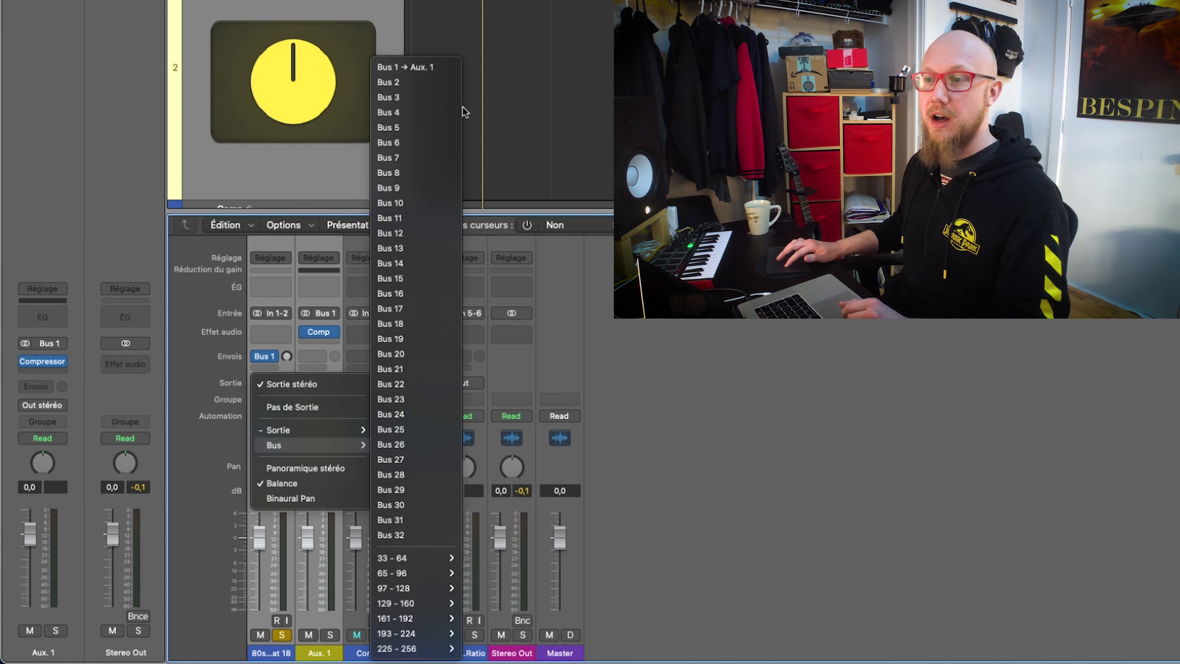
pyautogui.click(432, 95)
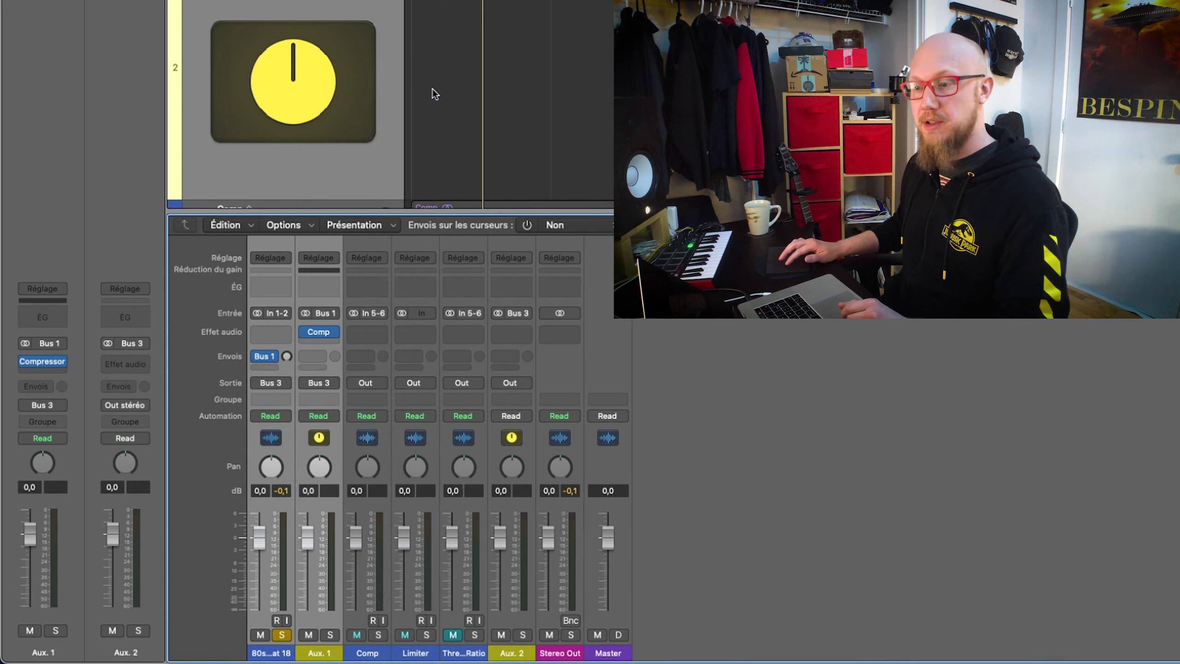
pyautogui.rightClick(511, 438)
pyautogui.click(534, 445)
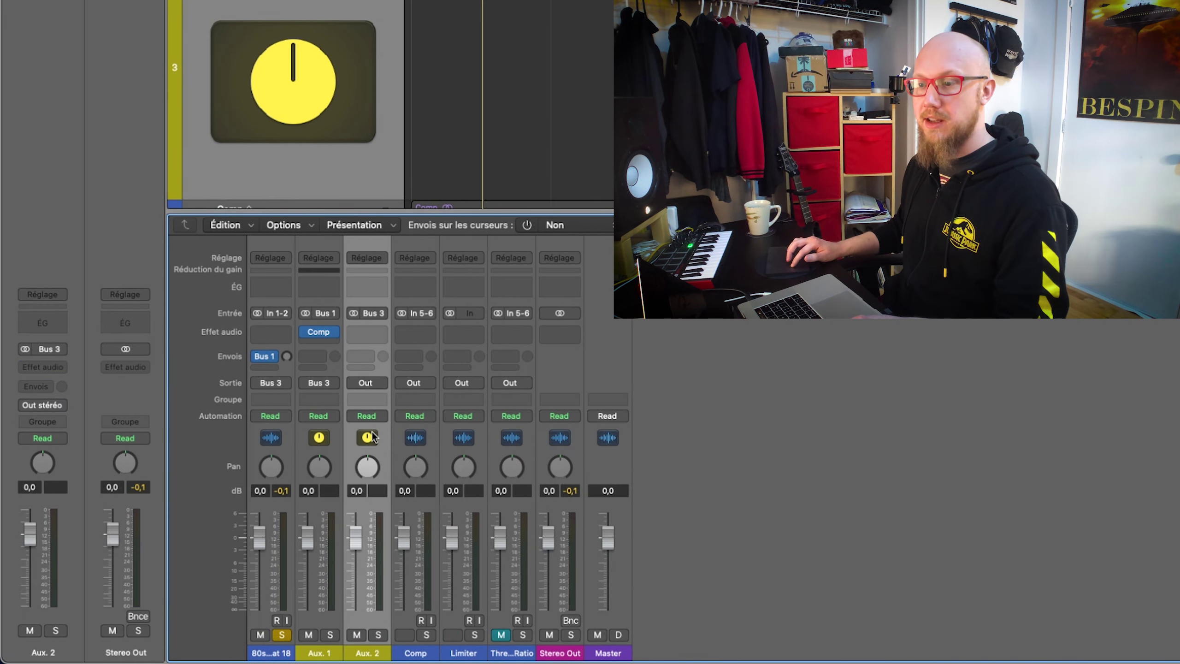
# Step: Set the loop channel's Bus 1 send level to 0 dB and solo Aux. 1 alongside the loop
pyautogui.write('0')
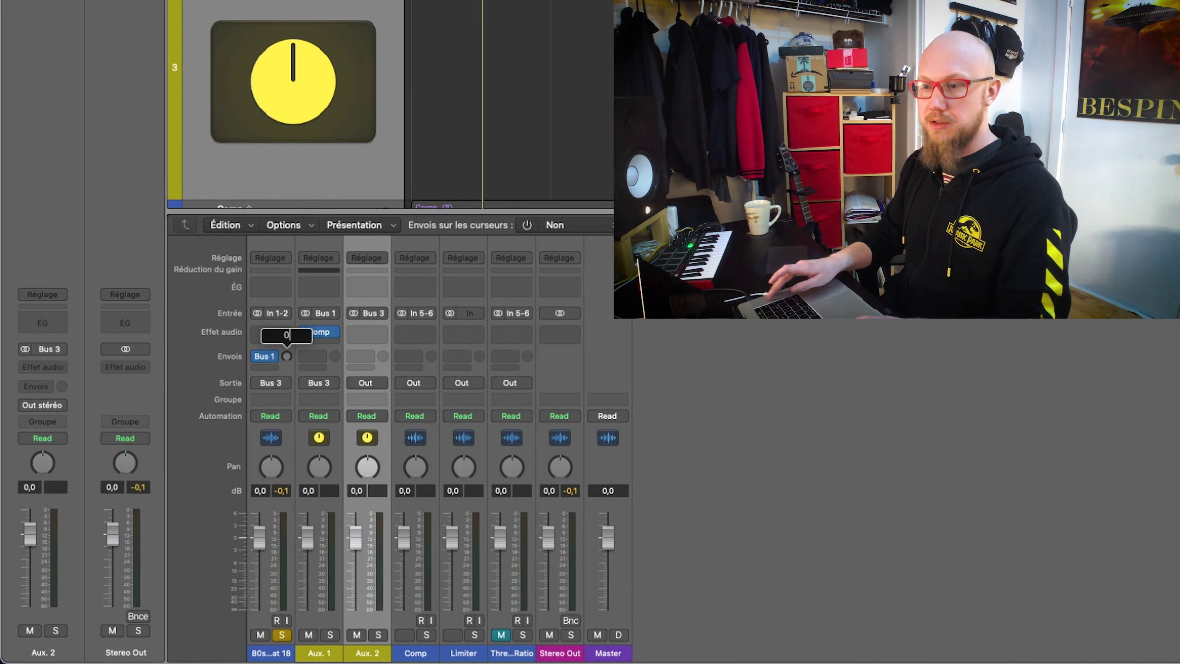
pyautogui.press('Return')
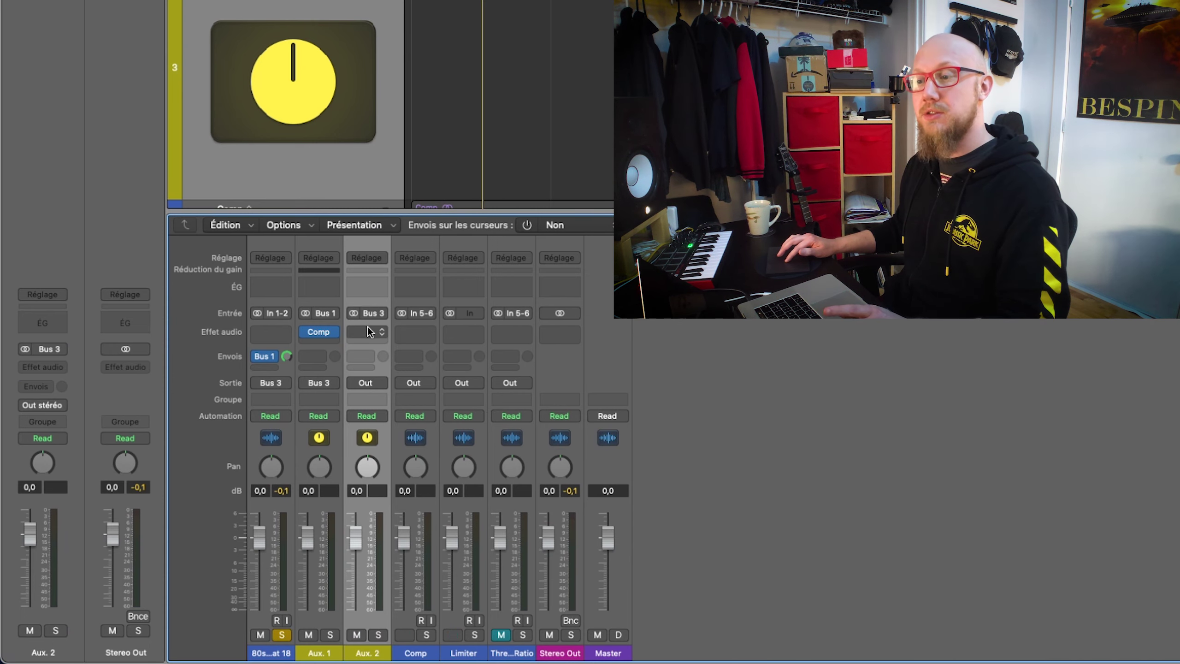
pyautogui.press('Up')
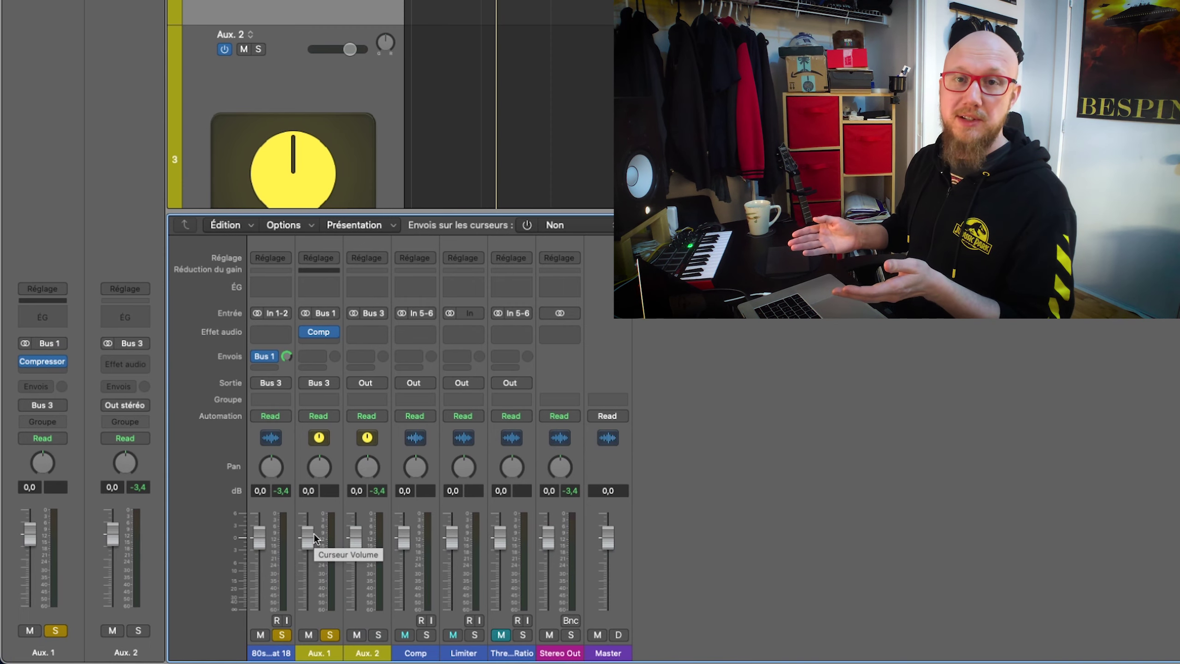
# Step: Switch the drum loop's Bus 1 send to pre-fader
pyautogui.click(314, 539)
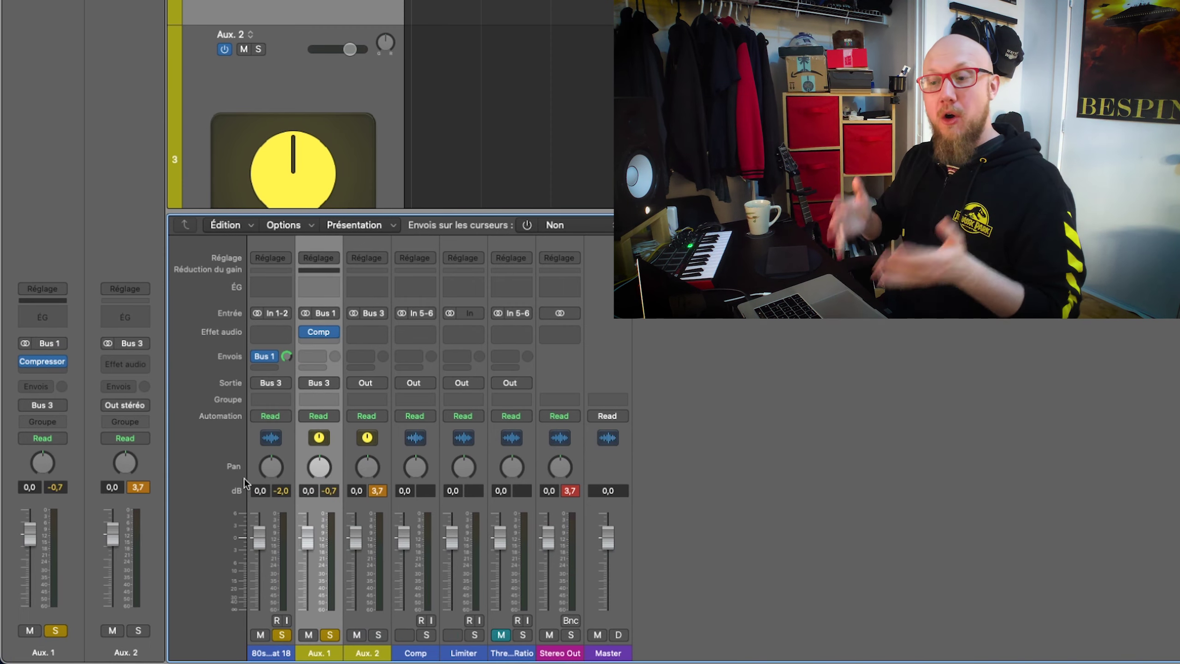
pyautogui.click(264, 356)
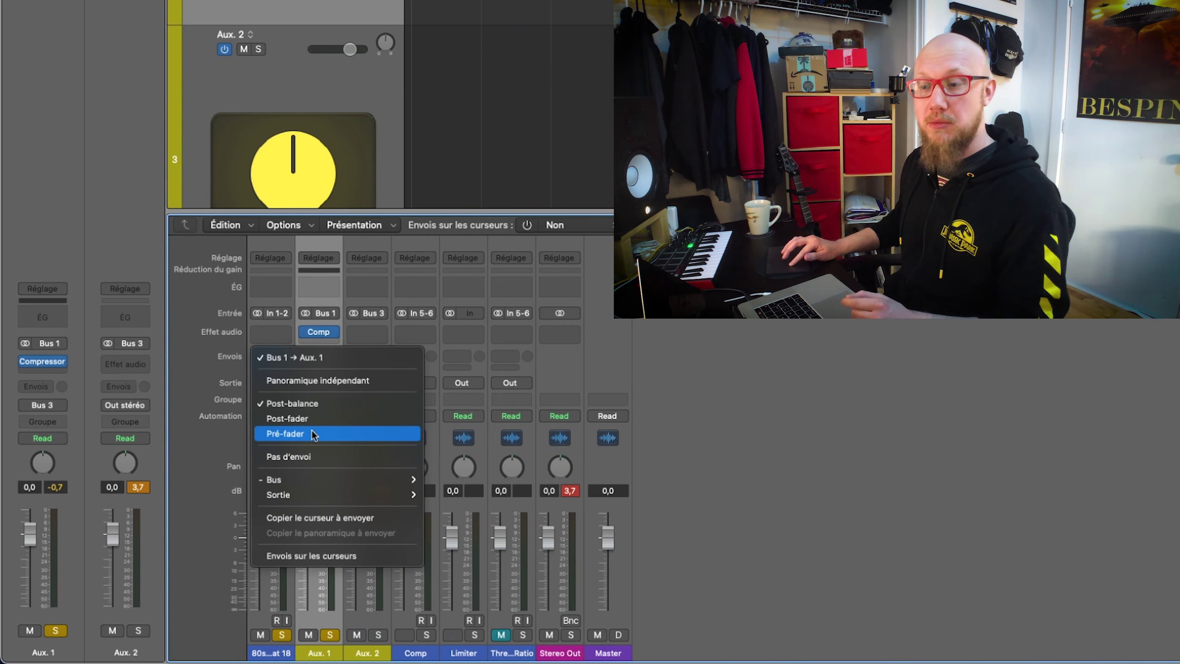
pyautogui.click(312, 433)
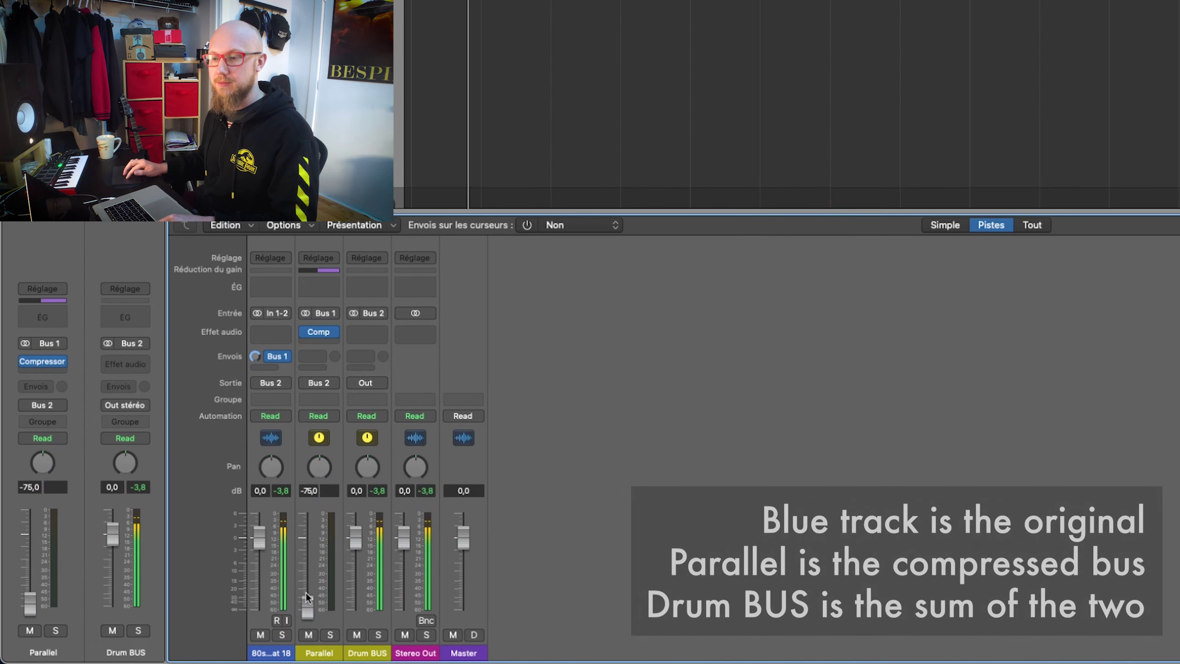
# Step: Blend the channels during playback, with the original loop's volume at -7.0 dB and the Parallel bus at -5.1 dB
pyautogui.moveTo(260, 571); pyautogui.dragTo(307, 557)
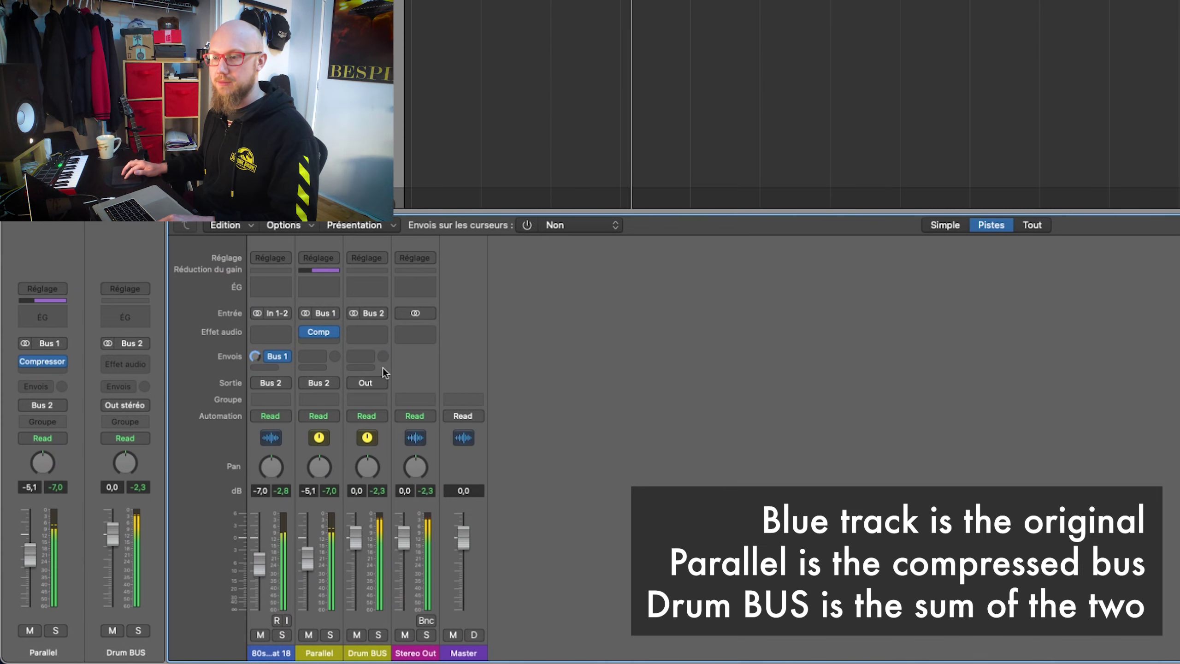
# Step: Add a Channel EQ to the Parallel bus and enable its low cut filter at 48.6 Hz
pyautogui.click(319, 288)
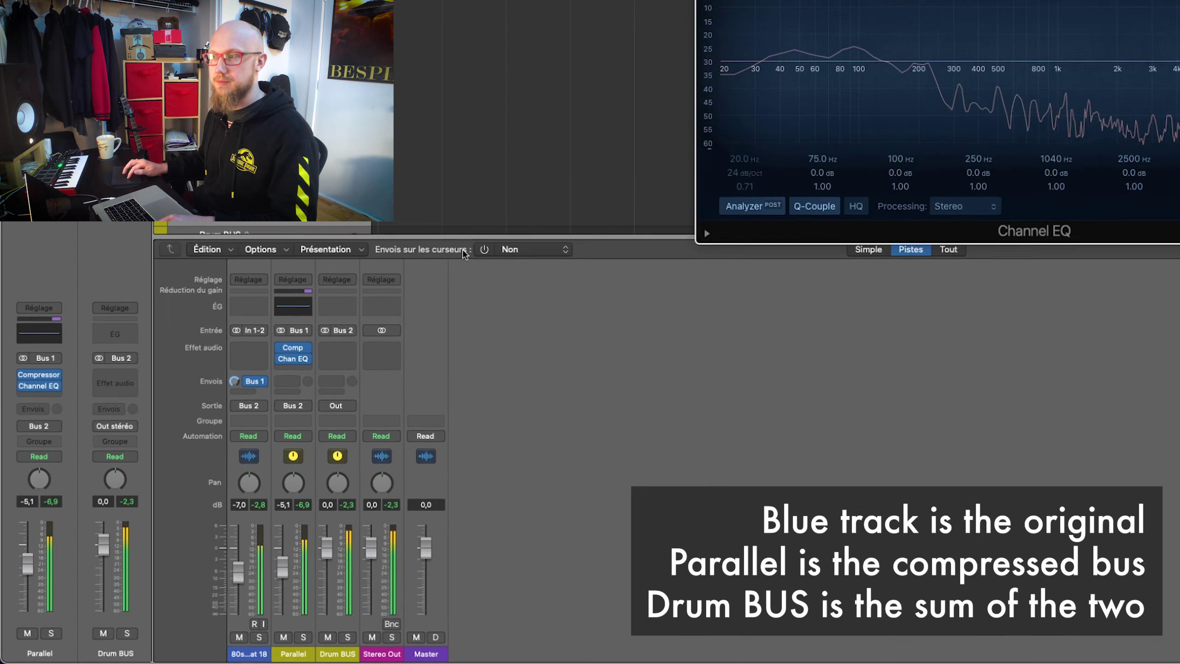
pyautogui.click(697, 190)
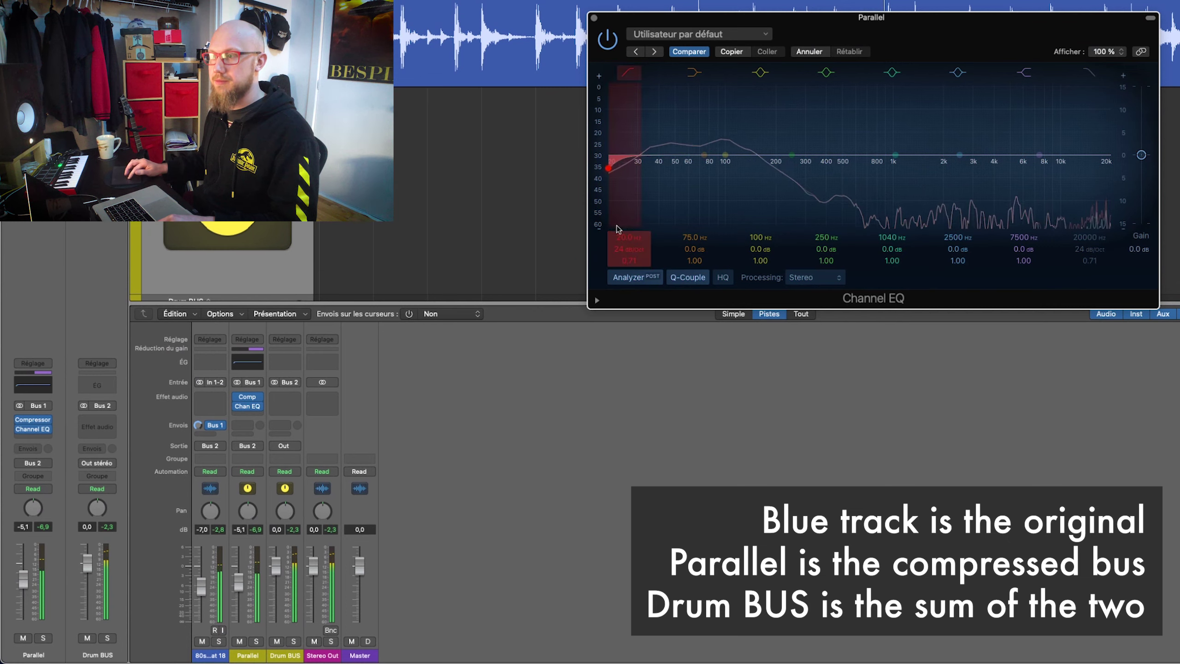
pyautogui.moveTo(626, 239)
pyautogui.mouseDown()
pyautogui.moveTo(626, 220)
pyautogui.moveTo(626, 240)
pyautogui.mouseUp()
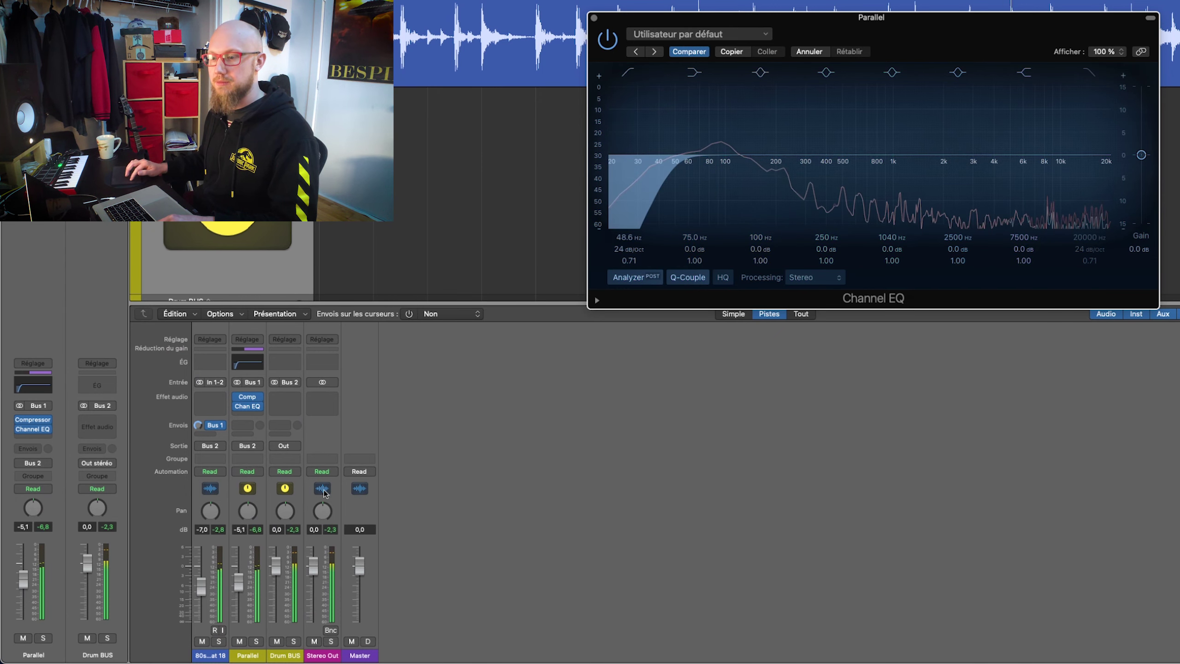
# Step: Rebalance the mix during playback, setting the original loop to -5.2 dB and the Parallel bus to -5.9 dB
pyautogui.moveTo(240, 590); pyautogui.dragTo(239, 593)
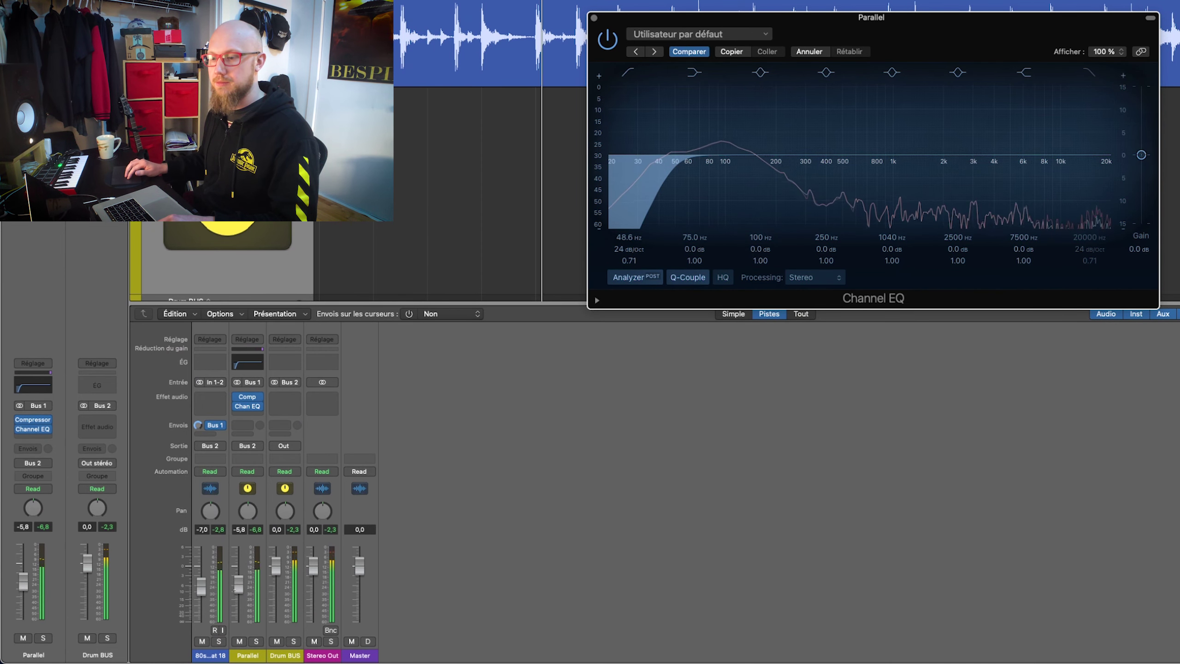
pyautogui.moveTo(239, 585)
pyautogui.mouseDown()
pyautogui.moveTo(201, 581)
pyautogui.moveTo(239, 588)
pyautogui.mouseUp()
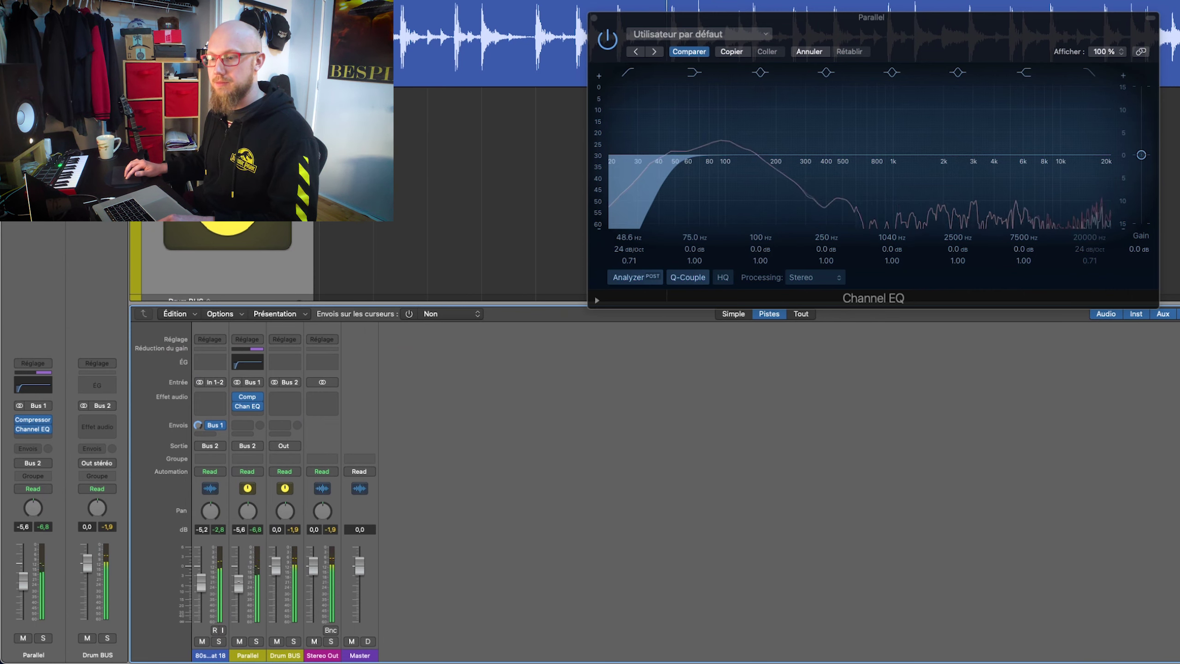
pyautogui.moveTo(239, 583); pyautogui.dragTo(239, 585)
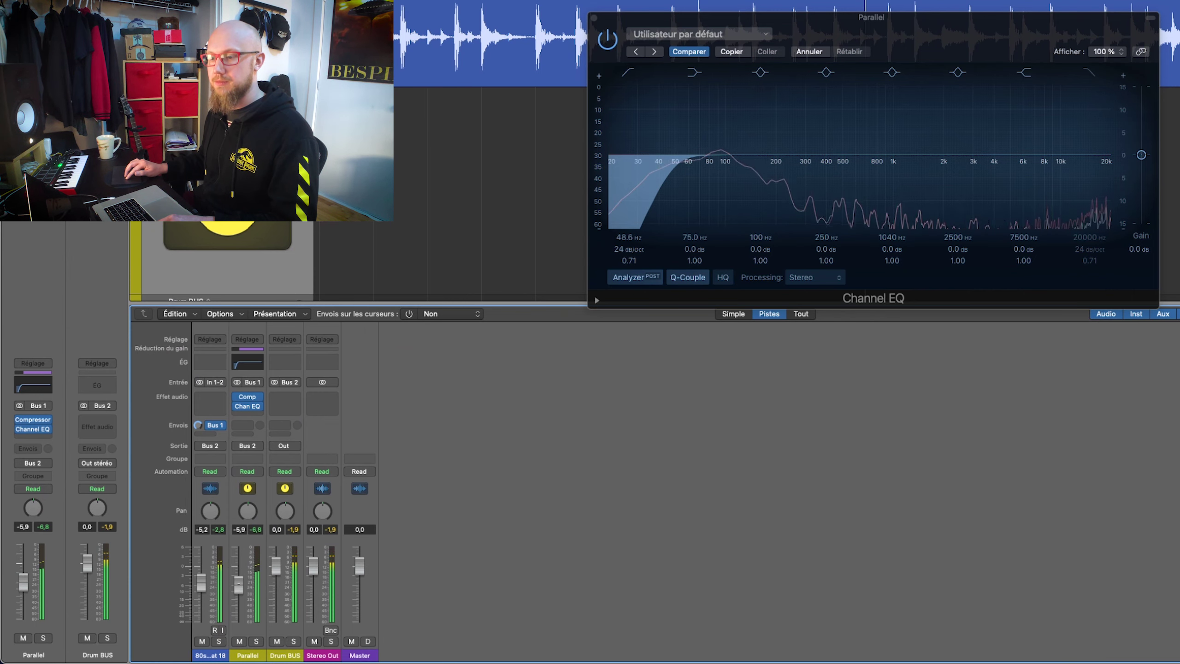